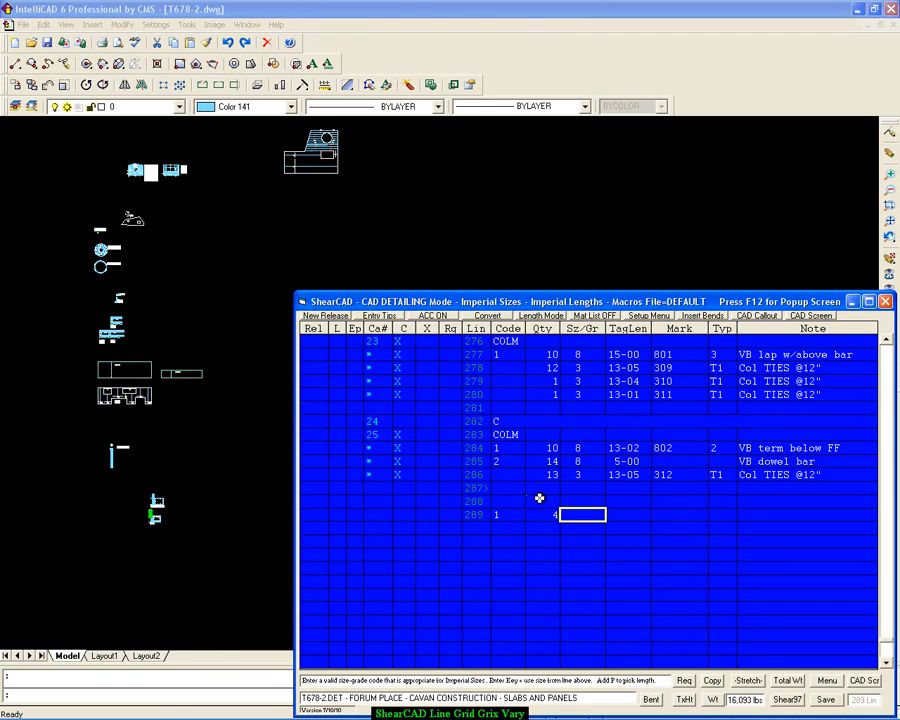
Enter one size 4 bar with tag length 175-00 on line 289 and accept the split into 40-00 lengths with 2-00 laps.
{"action": "key", "text": "Left"}
{"action": "key", "text": "Left"}
{"action": "key", "text": "Return"}
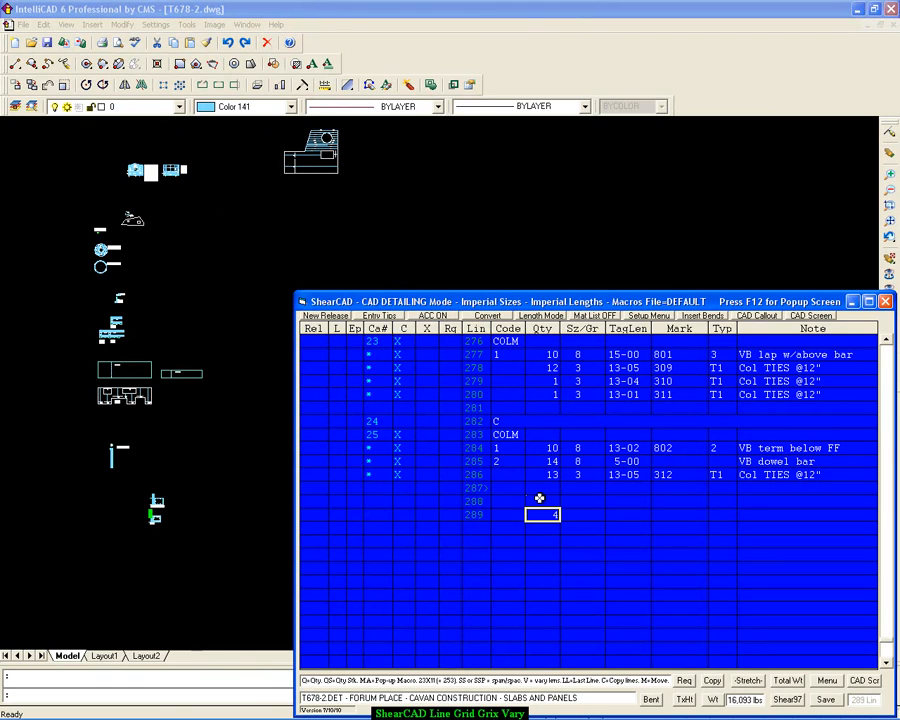
{"action": "type", "text": "1"}
{"action": "key", "text": "Return"}
{"action": "type", "text": "4"}
{"action": "key", "text": "Return"}
{"action": "type", "text": "1"}
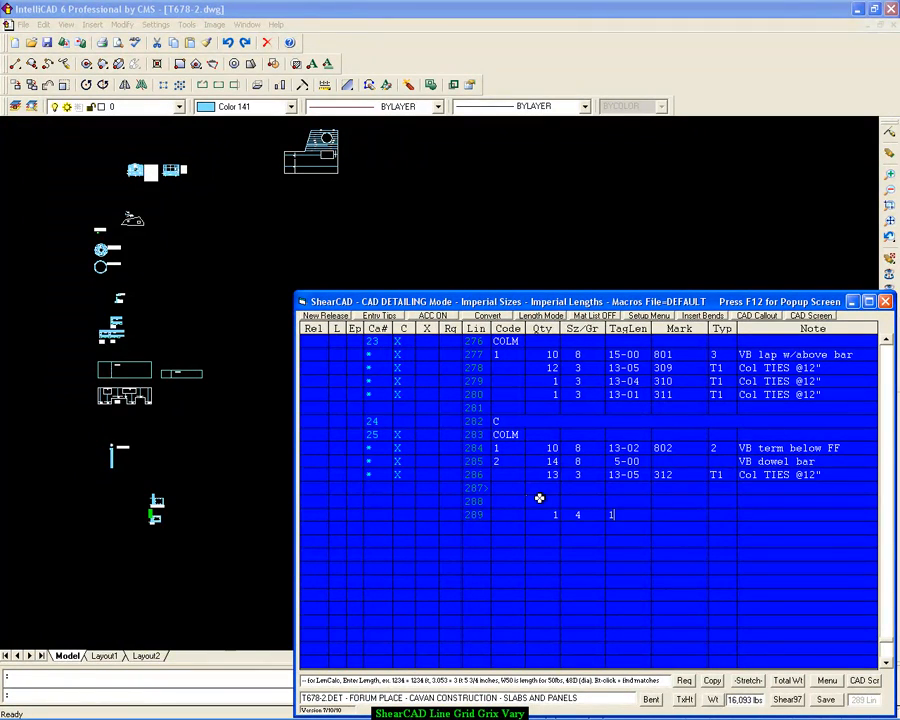
{"action": "type", "text": "75"}
{"action": "key", "text": "Return"}
{"action": "key", "text": "Return"}
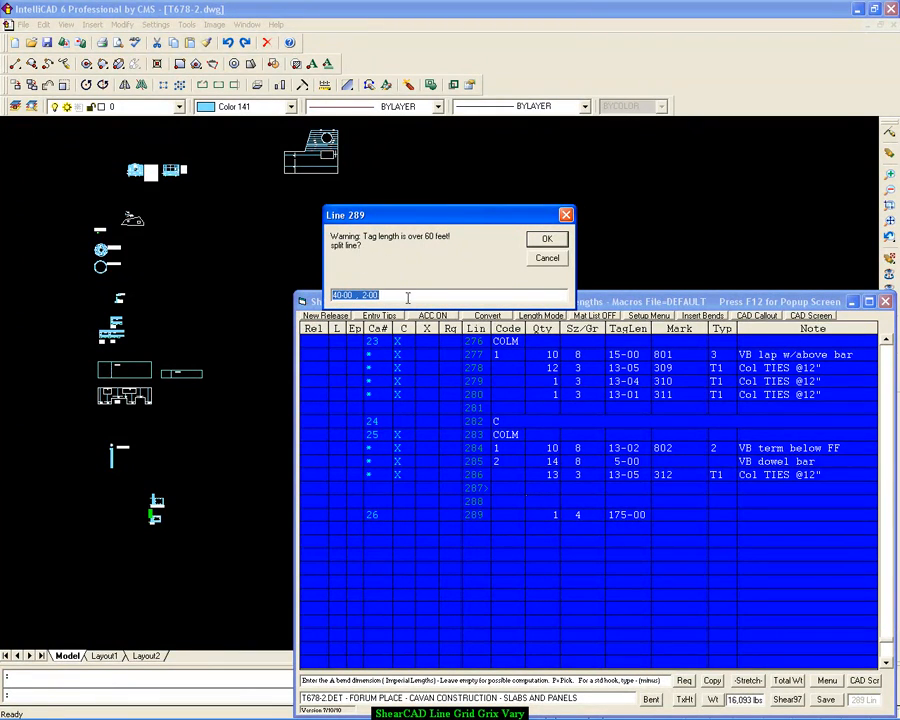
{"action": "left_click", "coordinate": [550, 239]}
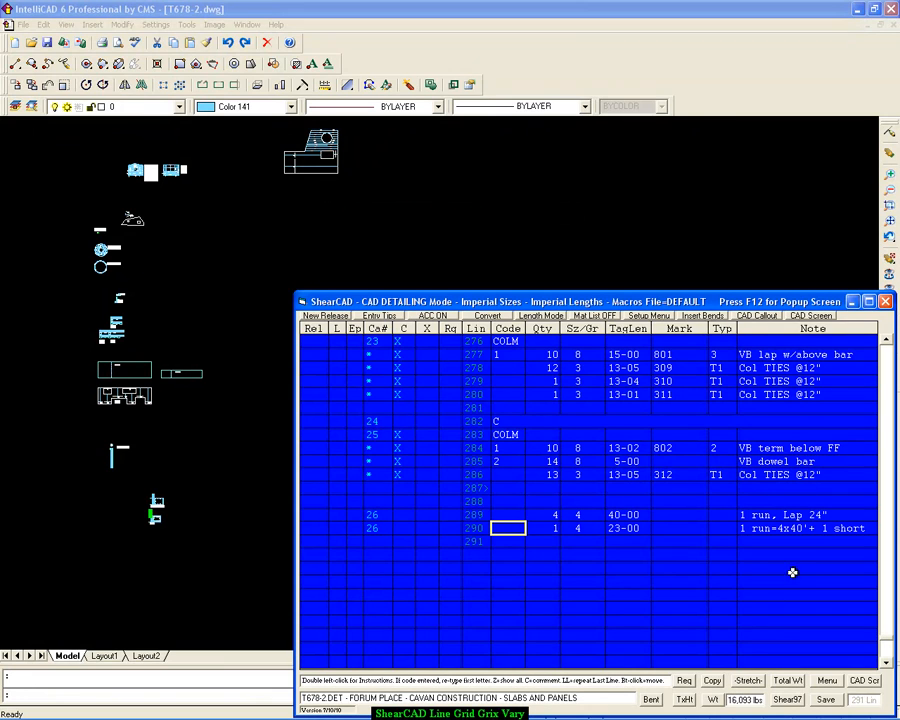
Start a LINE structure on line 291 with size 4DD and 0.0 rotation, placing its lower-left point in empty space beside the existing details.
{"action": "left_click", "coordinate": [513, 541]}
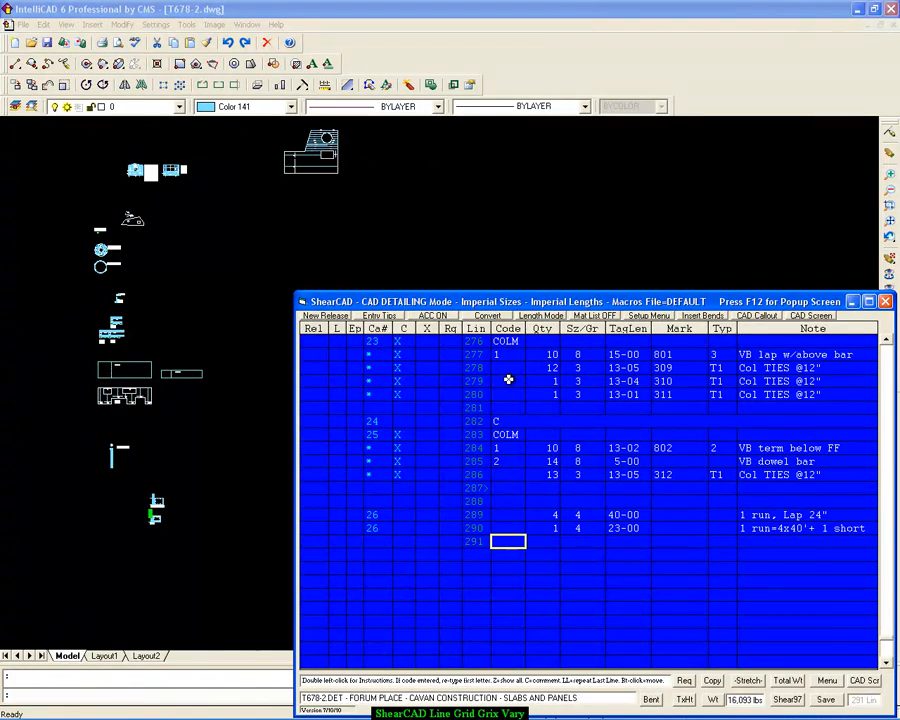
{"action": "type", "text": "L"}
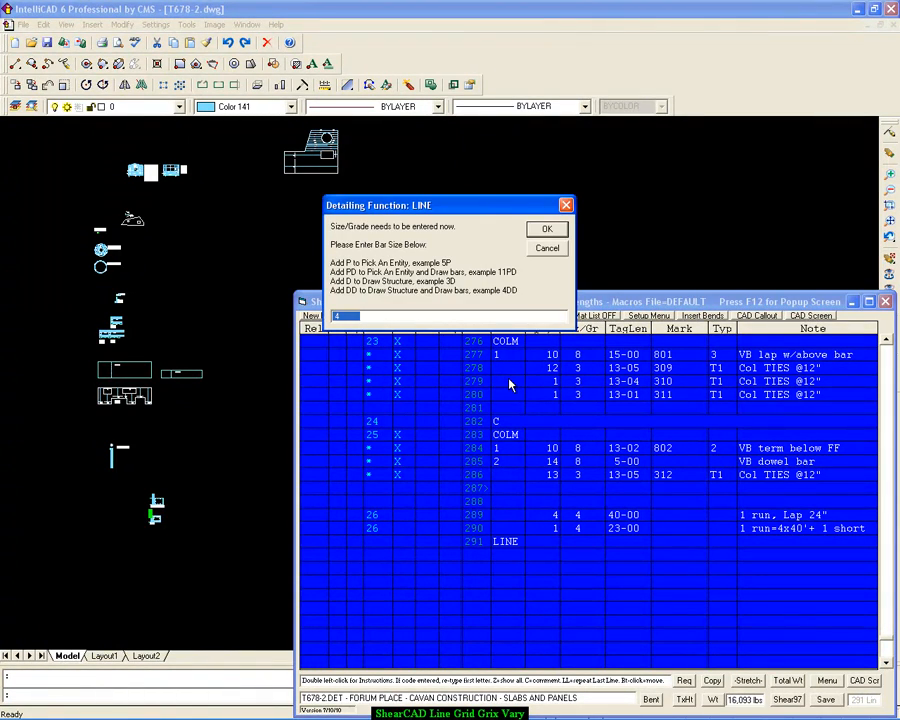
{"action": "type", "text": "4dd"}
{"action": "key", "text": "Return"}
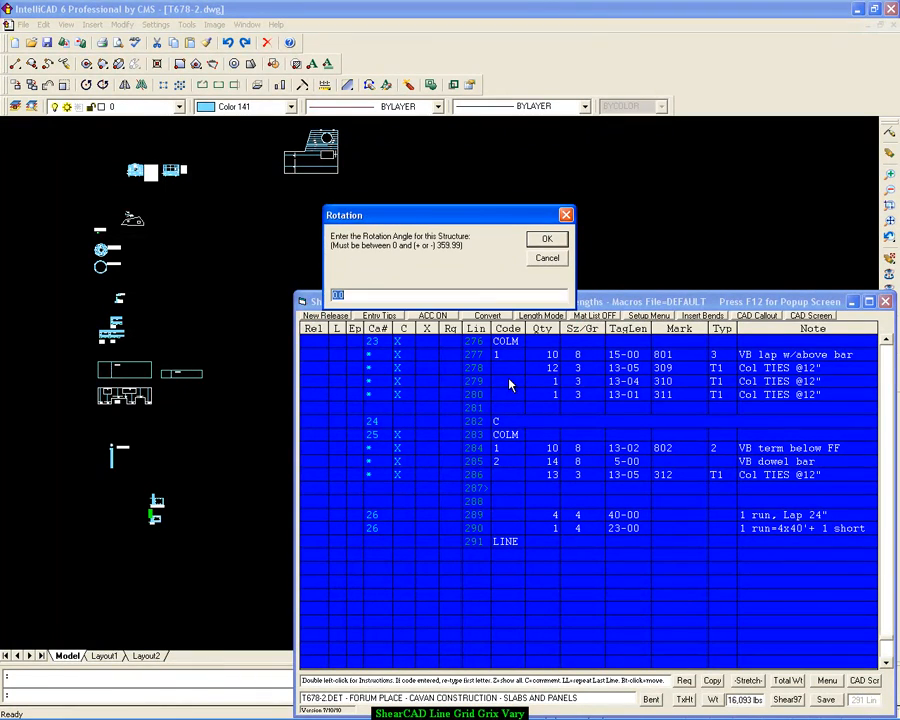
{"action": "left_click", "coordinate": [552, 242]}
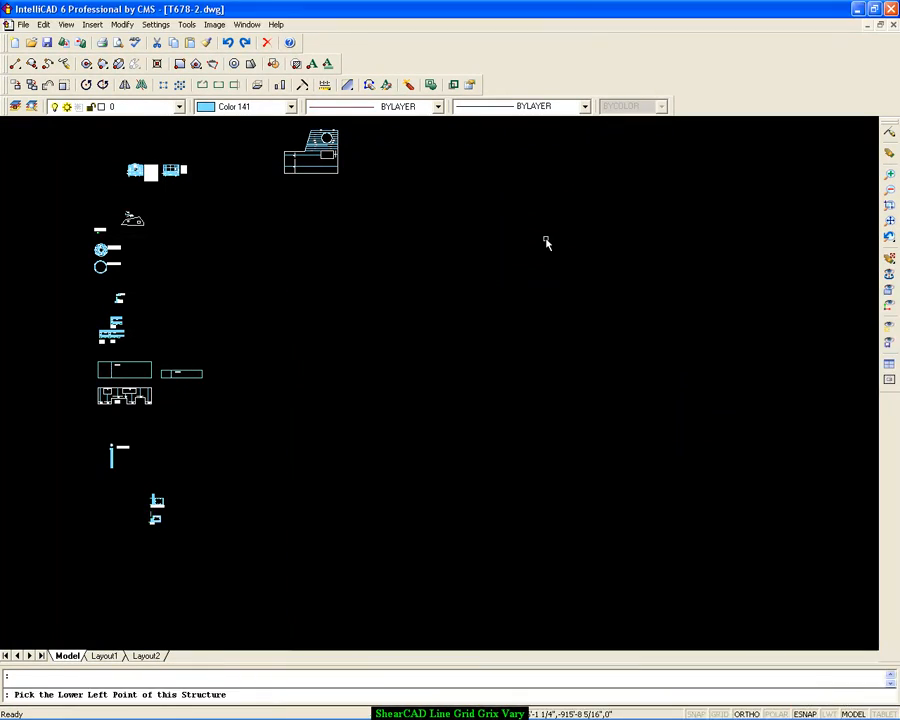
{"action": "left_click", "coordinate": [338, 497]}
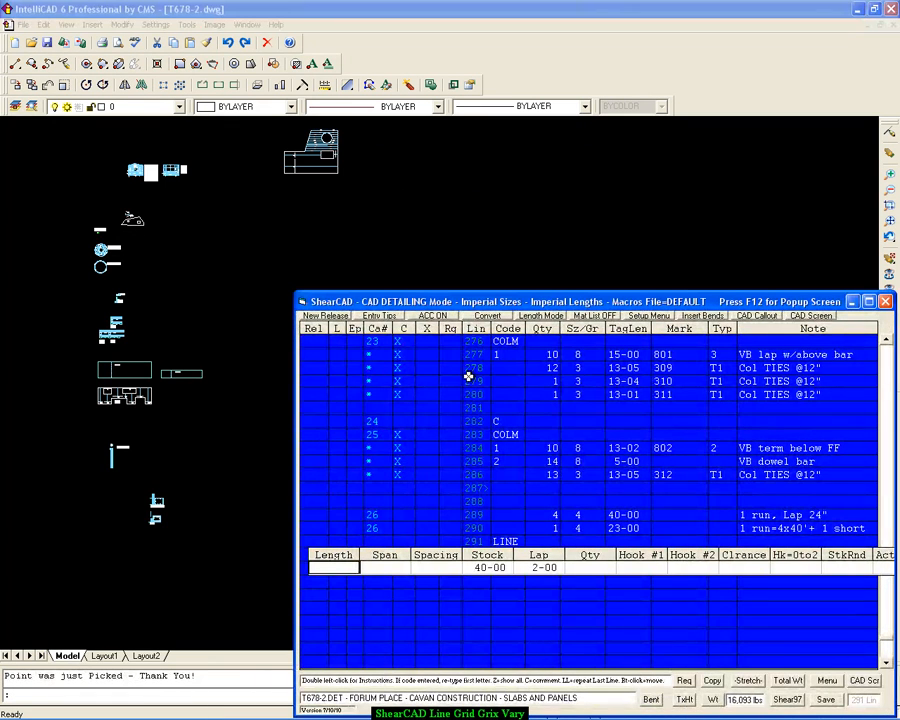
Set the LINE structure's length to 175-00, span to 4-00 and spacing to 1-00.
{"action": "type", "text": "175"}
{"action": "key", "text": "Return"}
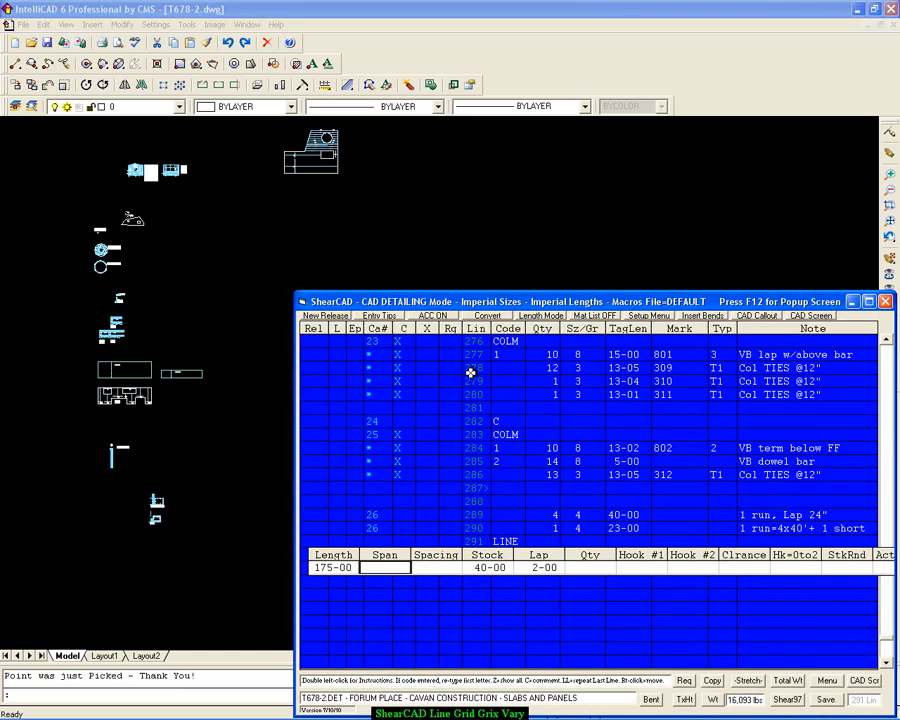
{"action": "type", "text": "4"}
{"action": "key", "text": "Return"}
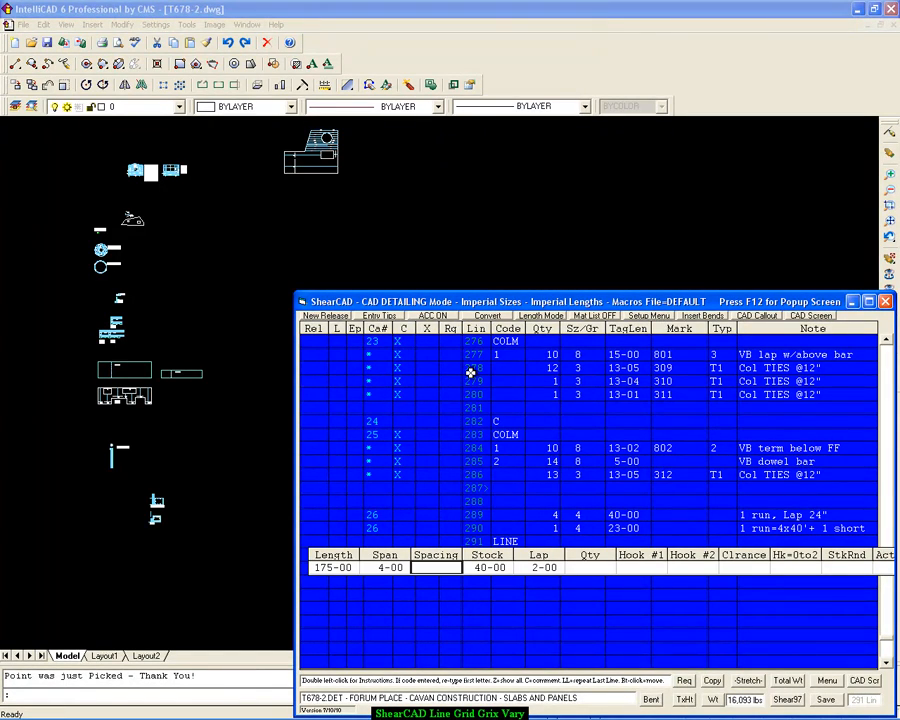
{"action": "type", "text": "1"}
{"action": "key", "text": "Return"}
Keep the 40-00 stock and 2-00 lap, leave the hooks empty, set the clearance to 0-02, and activate the LINE entry.
{"action": "key", "text": "Return"}
{"action": "key", "text": "Return"}
{"action": "key", "text": "Return"}
{"action": "key", "text": "Return"}
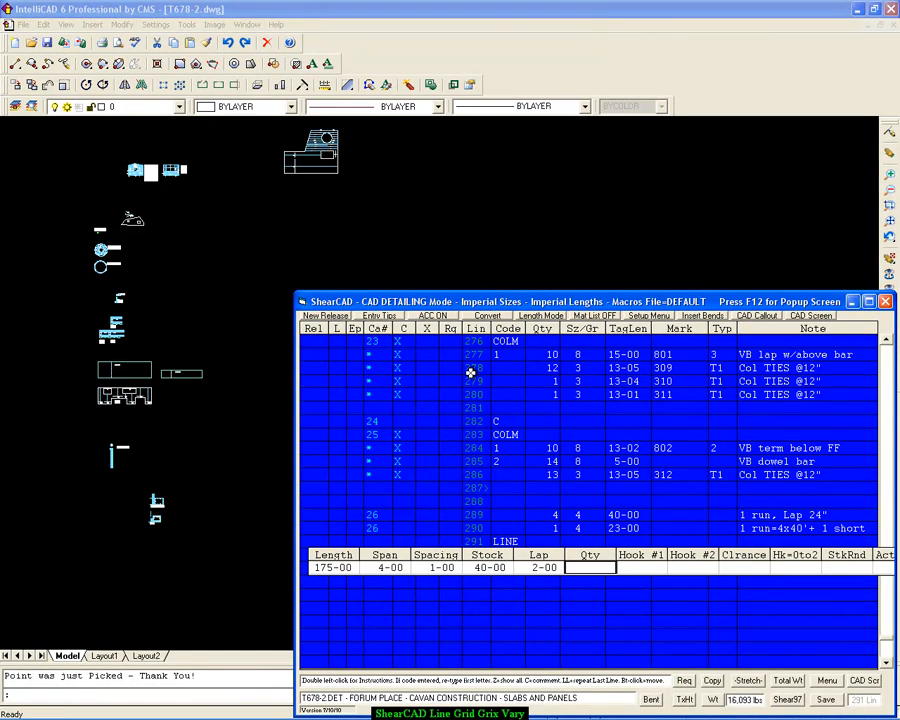
{"action": "key", "text": "Return"}
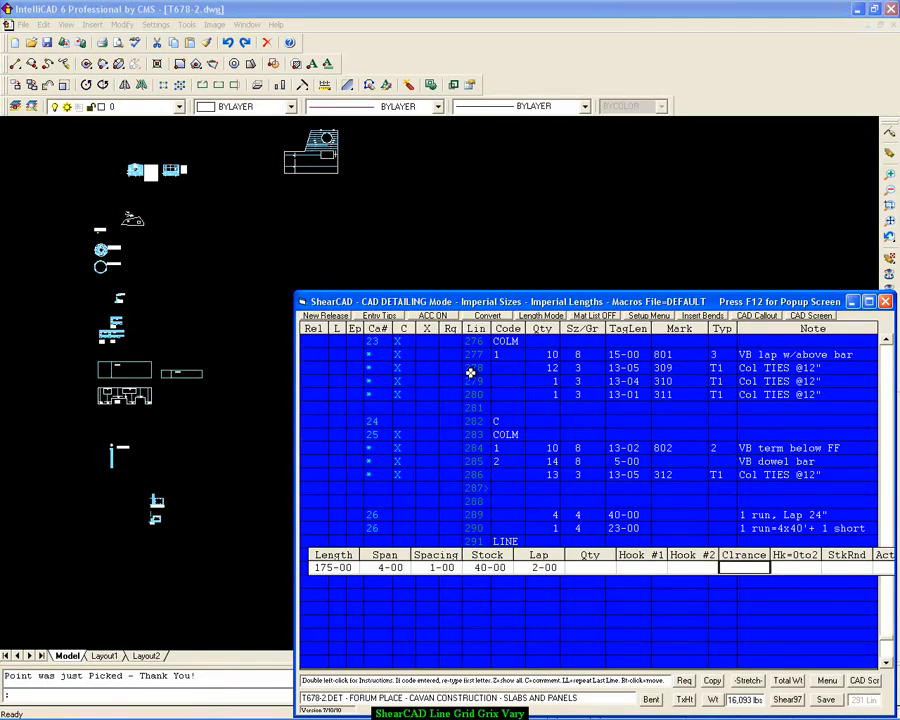
{"action": "type", "text": "0-02"}
{"action": "key", "text": "Return"}
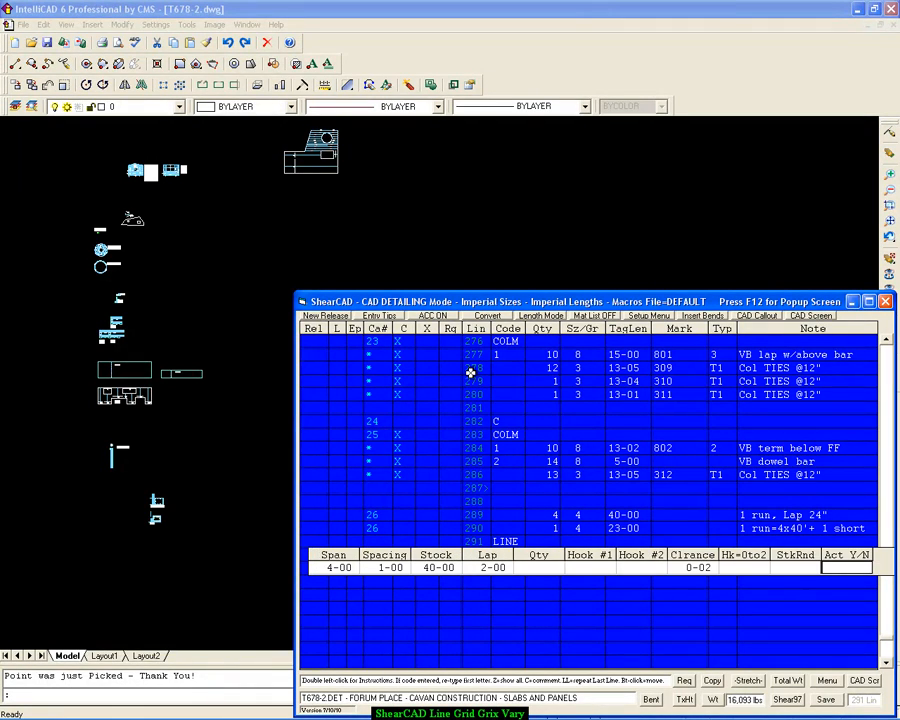
{"action": "type", "text": "y"}
{"action": "key", "text": "Return"}
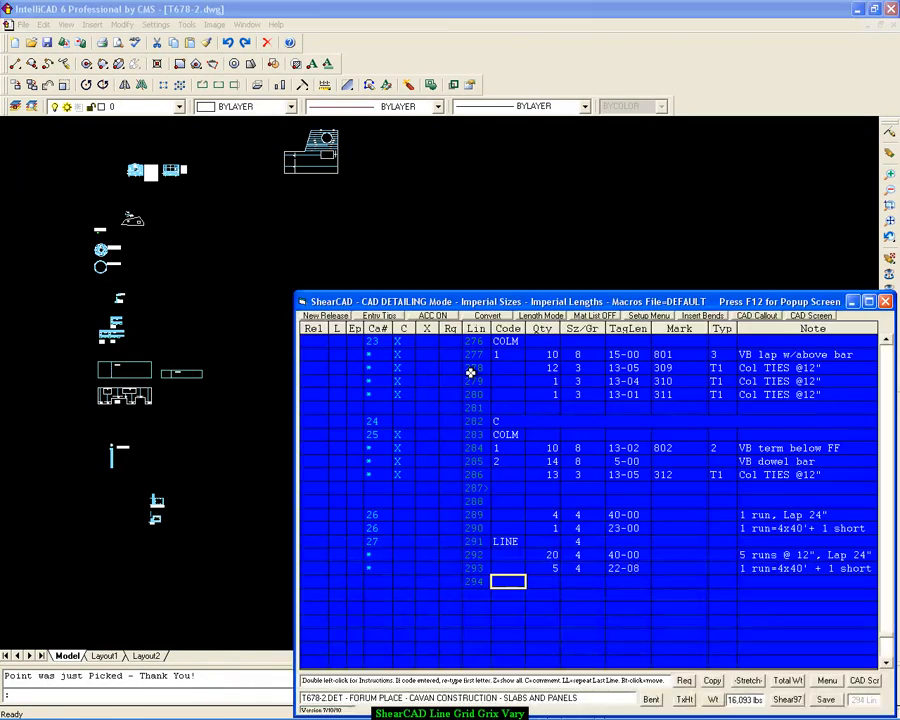
Examine the newly drawn LINE structure in the drawing, checking its bar labels, laps and short end bar.
{"action": "left_click", "coordinate": [280, 461]}
{"action": "key", "text": "Escape"}
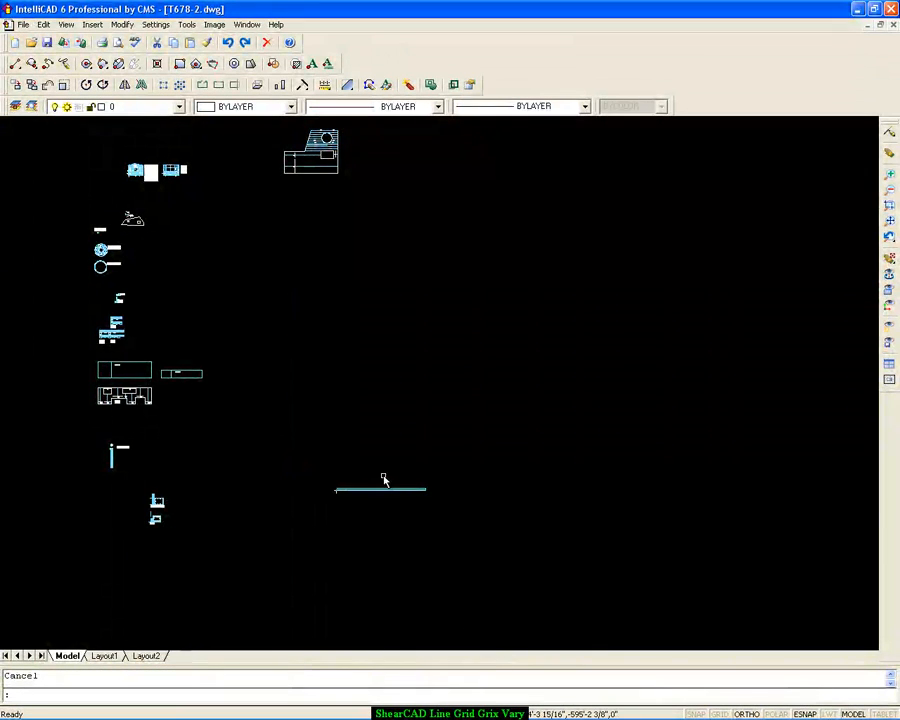
{"action": "scroll", "coordinate": [384, 474], "scroll_direction": "up", "scroll_amount": 3}
{"action": "middle_click_drag", "start_coordinate": [411, 476], "coordinate": [660, 382]}
{"action": "scroll", "coordinate": [362, 326], "scroll_direction": "up", "scroll_amount": 4}
{"action": "middle_click_drag", "start_coordinate": [215, 366], "coordinate": [344, 334]}
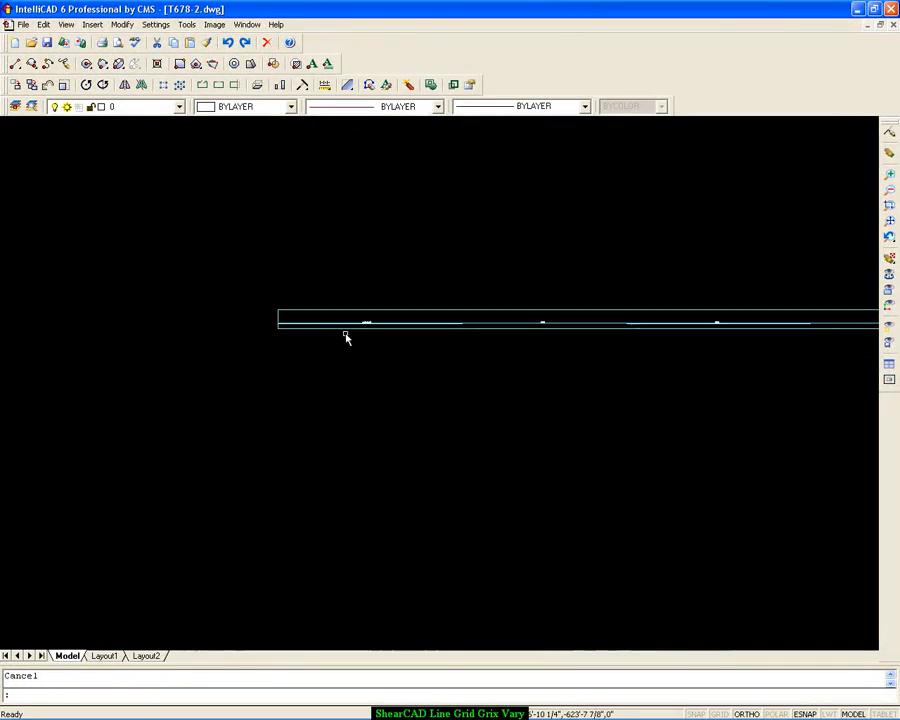
{"action": "scroll", "coordinate": [346, 320], "scroll_direction": "up", "scroll_amount": 3}
{"action": "scroll", "coordinate": [436, 326], "scroll_direction": "up", "scroll_amount": 4}
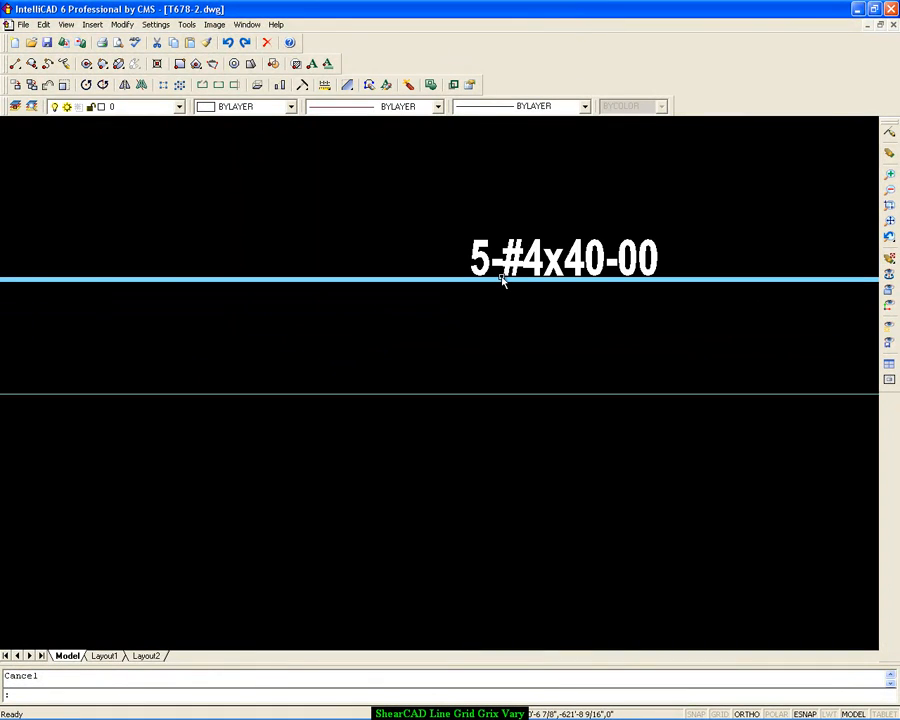
{"action": "scroll", "coordinate": [502, 276], "scroll_direction": "down", "scroll_amount": 6}
{"action": "scroll", "coordinate": [502, 278], "scroll_direction": "down", "scroll_amount": 3}
{"action": "middle_click_drag", "start_coordinate": [559, 278], "coordinate": [240, 329]}
{"action": "scroll", "coordinate": [447, 334], "scroll_direction": "up", "scroll_amount": 6}
{"action": "scroll", "coordinate": [450, 331], "scroll_direction": "down", "scroll_amount": 5}
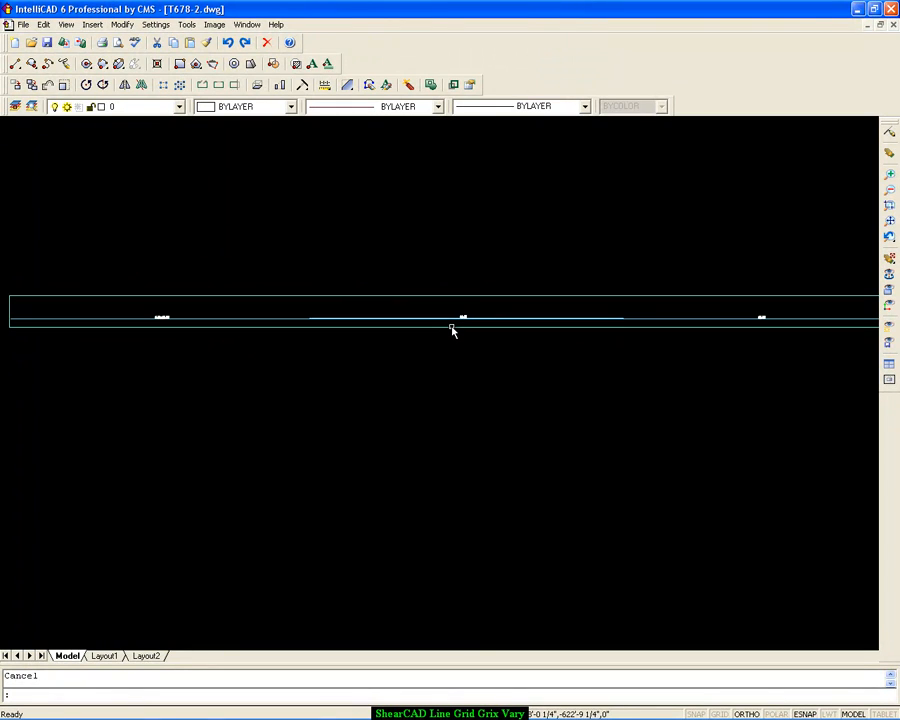
{"action": "middle_click_drag", "start_coordinate": [567, 318], "coordinate": [390, 340]}
{"action": "scroll", "coordinate": [596, 330], "scroll_direction": "down", "scroll_amount": 3}
{"action": "scroll", "coordinate": [405, 341], "scroll_direction": "up", "scroll_amount": 9}
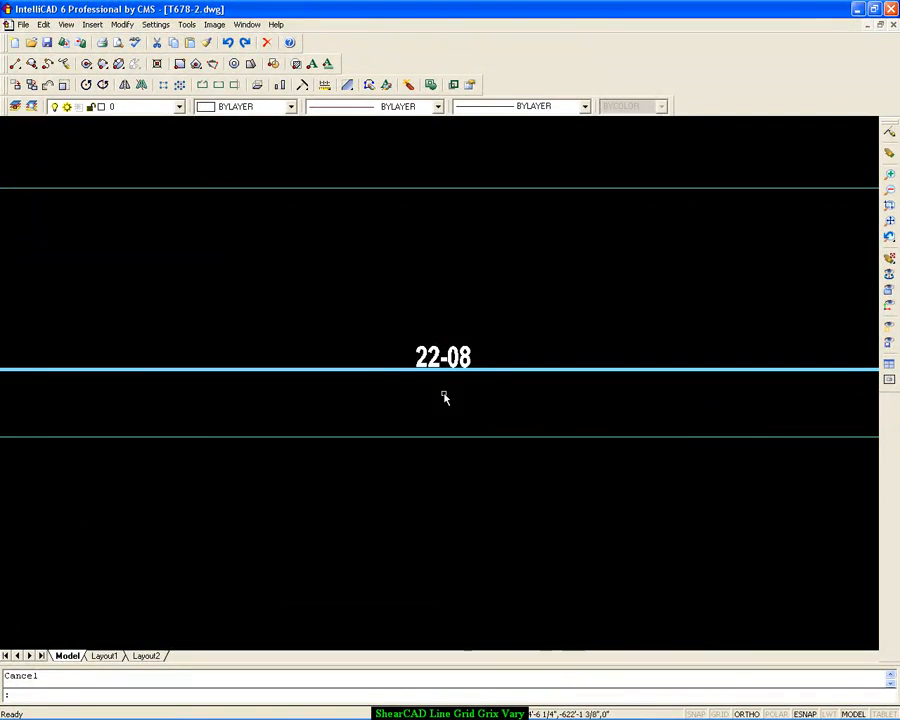
{"action": "scroll", "coordinate": [450, 385], "scroll_direction": "down", "scroll_amount": 1}
{"action": "scroll", "coordinate": [455, 372], "scroll_direction": "down", "scroll_amount": 4}
{"action": "scroll", "coordinate": [424, 360], "scroll_direction": "down", "scroll_amount": 1}
{"action": "middle_click_drag", "start_coordinate": [424, 360], "coordinate": [321, 255]}
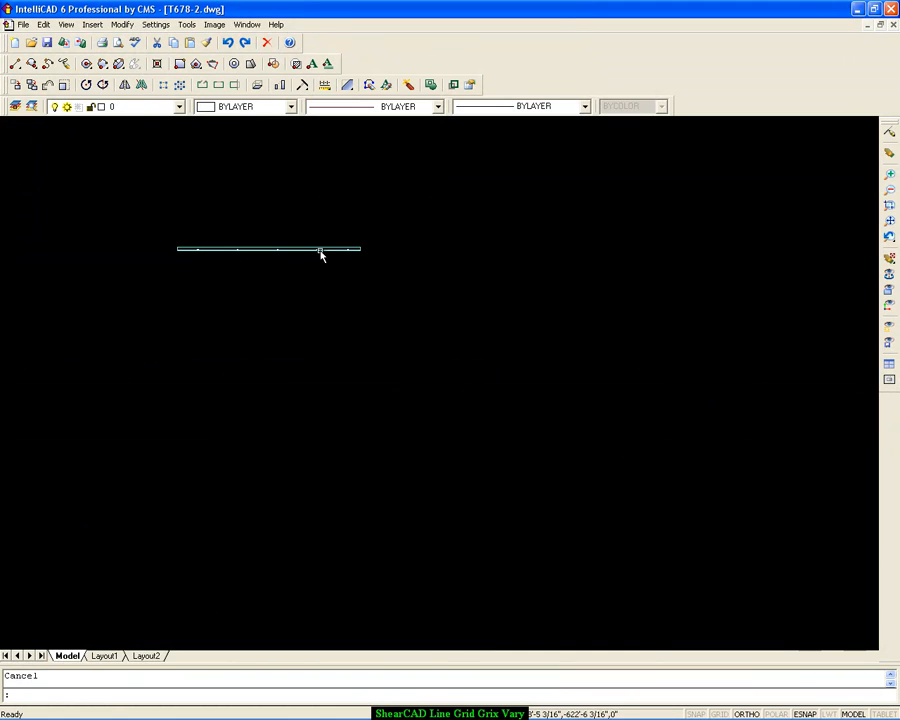
Start a GRIX structure on line 295 with size 5D and 0.0 rotation, placing its lower-left point below the drawn LINE structure.
{"action": "left_click", "coordinate": [335, 709]}
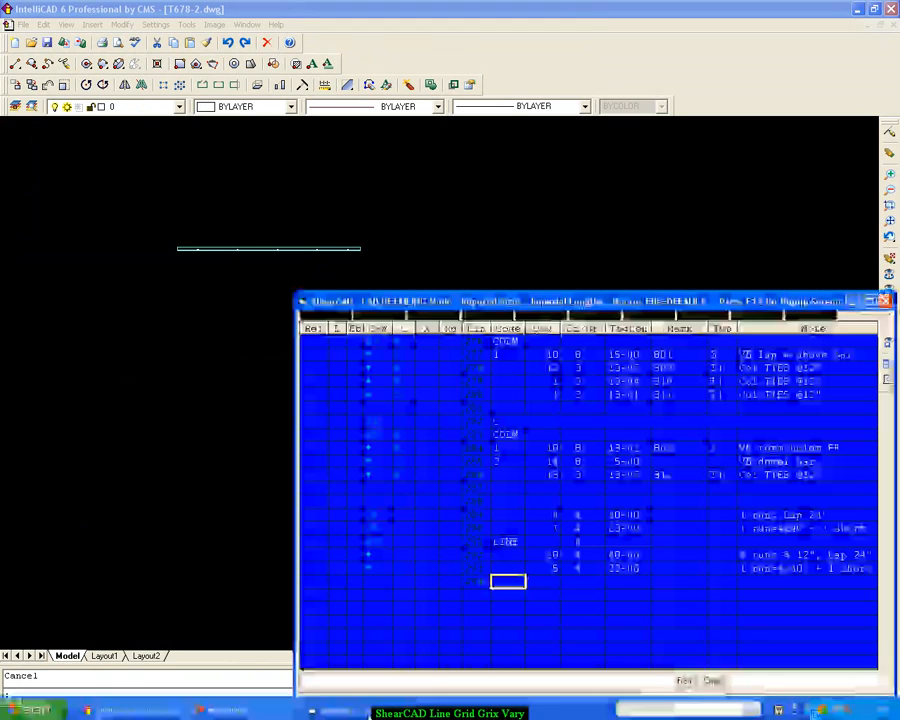
{"action": "left_click", "coordinate": [503, 594]}
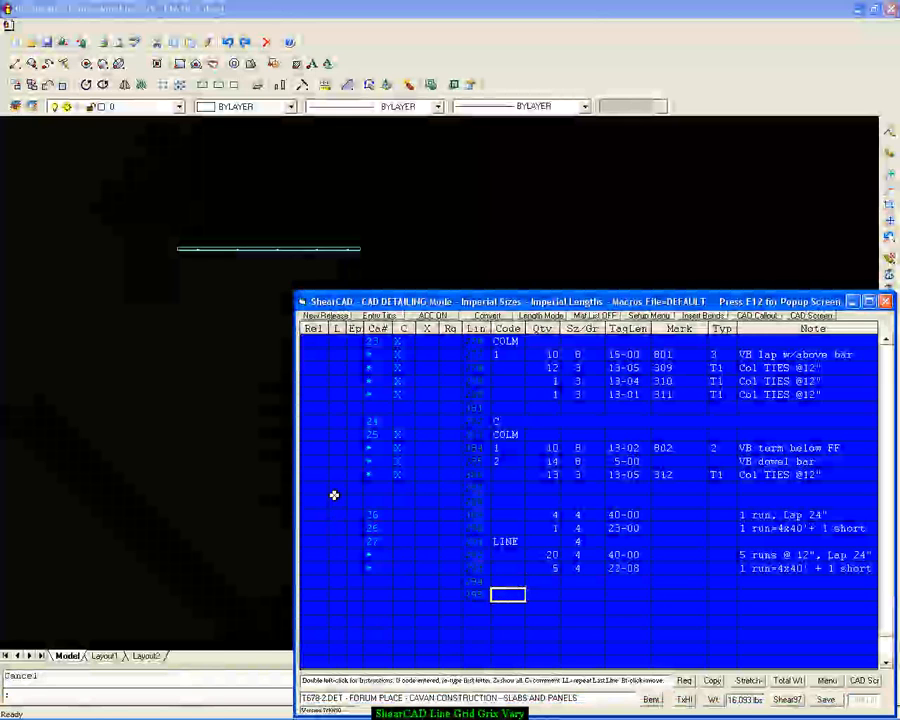
{"action": "type", "text": "grix"}
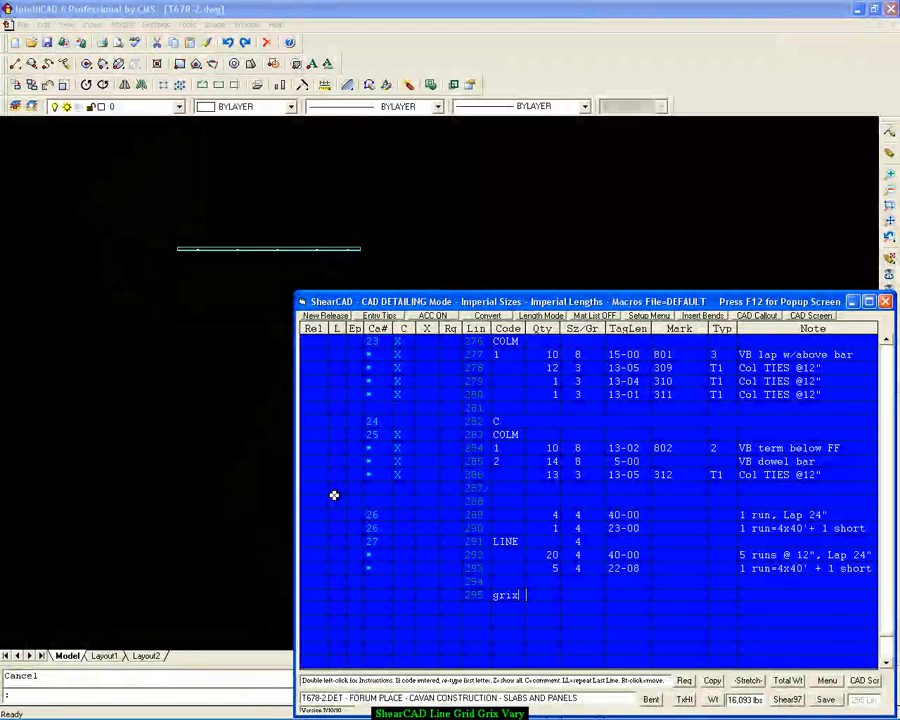
{"action": "key", "text": "Return"}
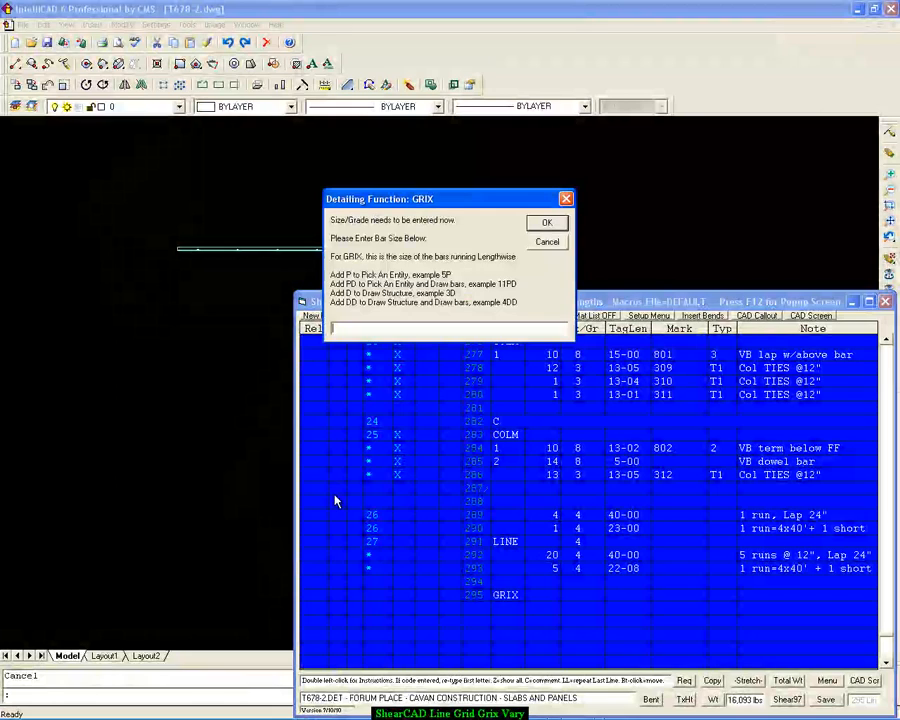
{"action": "type", "text": "5d"}
{"action": "key", "text": "Return"}
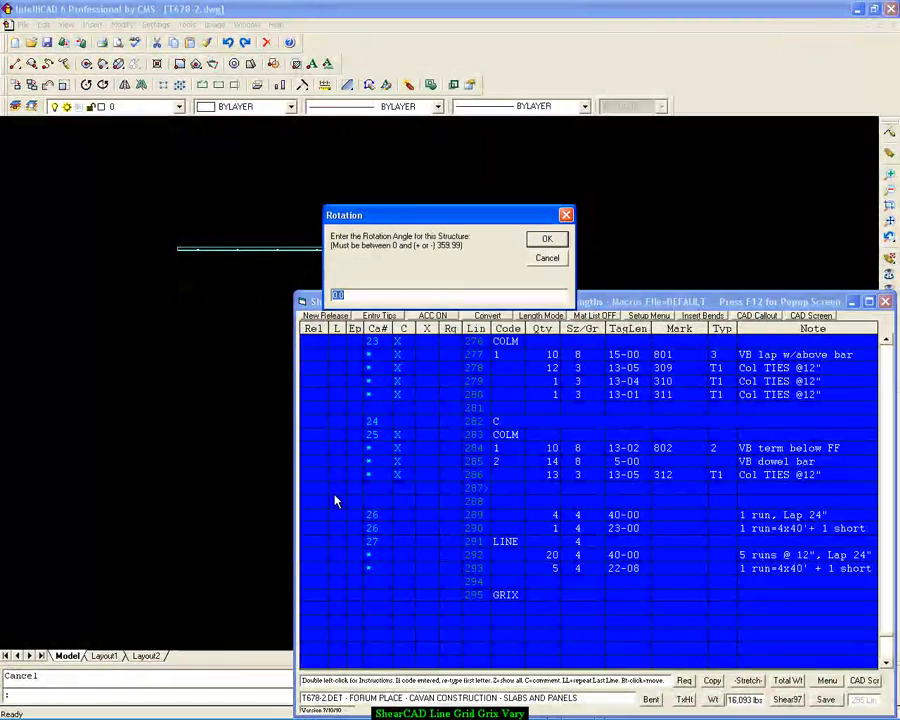
{"action": "left_click", "coordinate": [534, 243]}
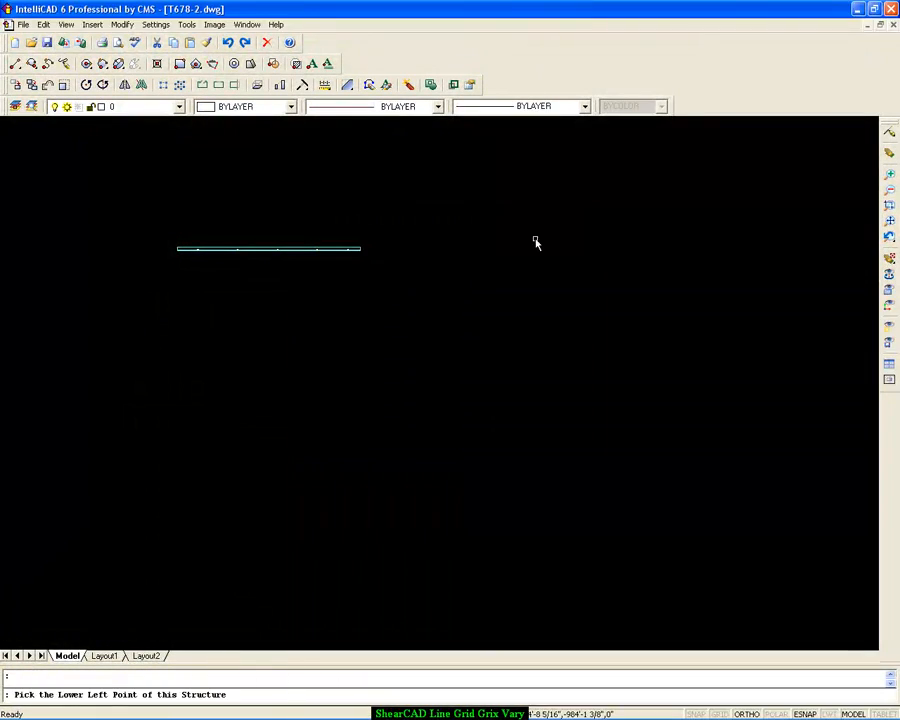
{"action": "left_click", "coordinate": [181, 463]}
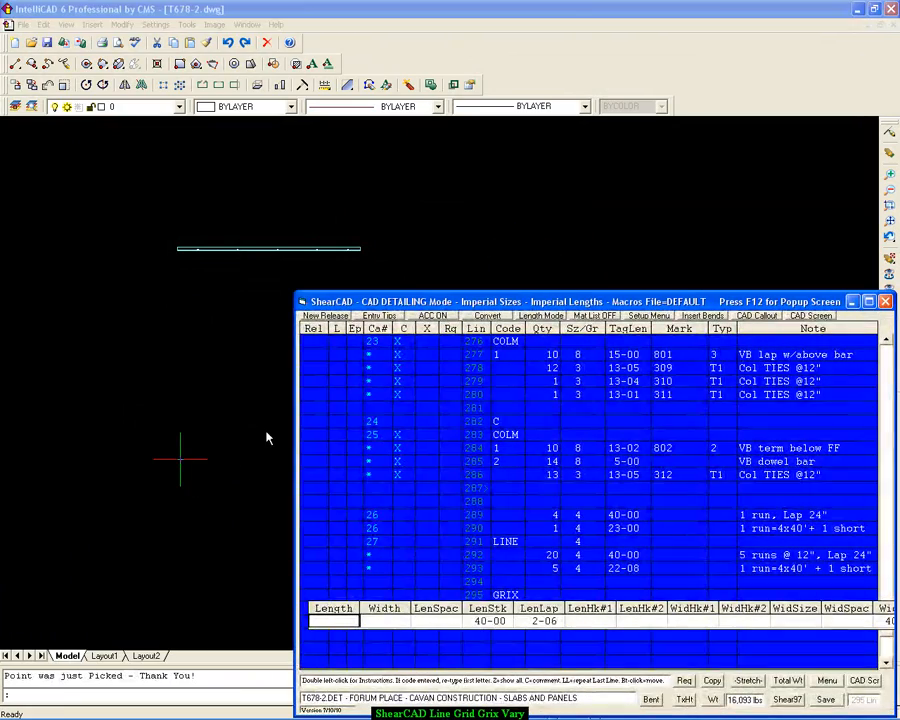
Set the GRIX structure's length to 75-00, width to 45-00 and lengthwise bar spacing to 2-00.
{"action": "type", "text": "75"}
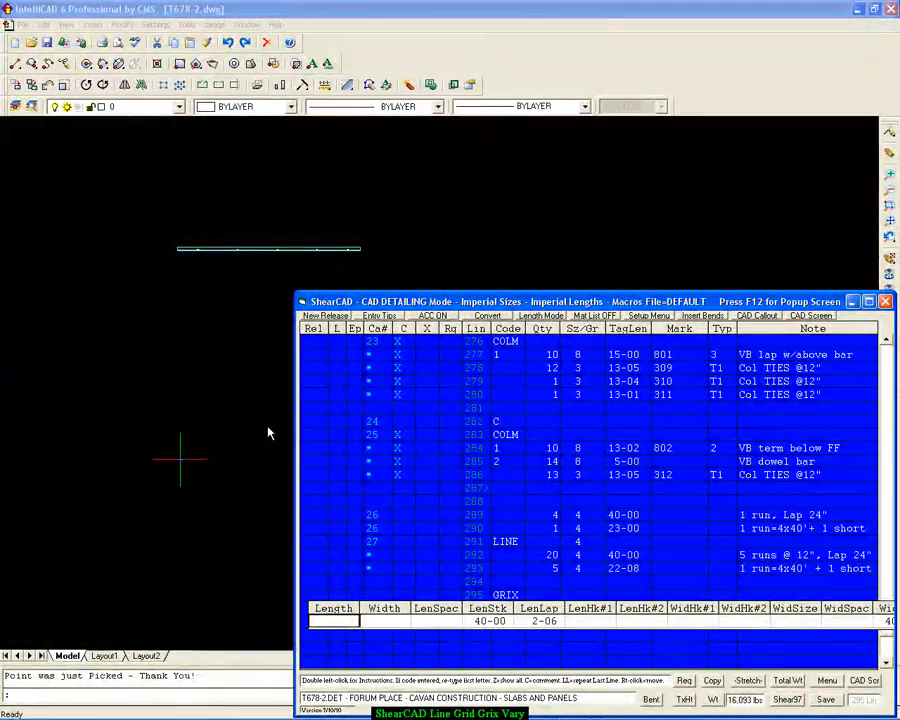
{"action": "key", "text": "Return"}
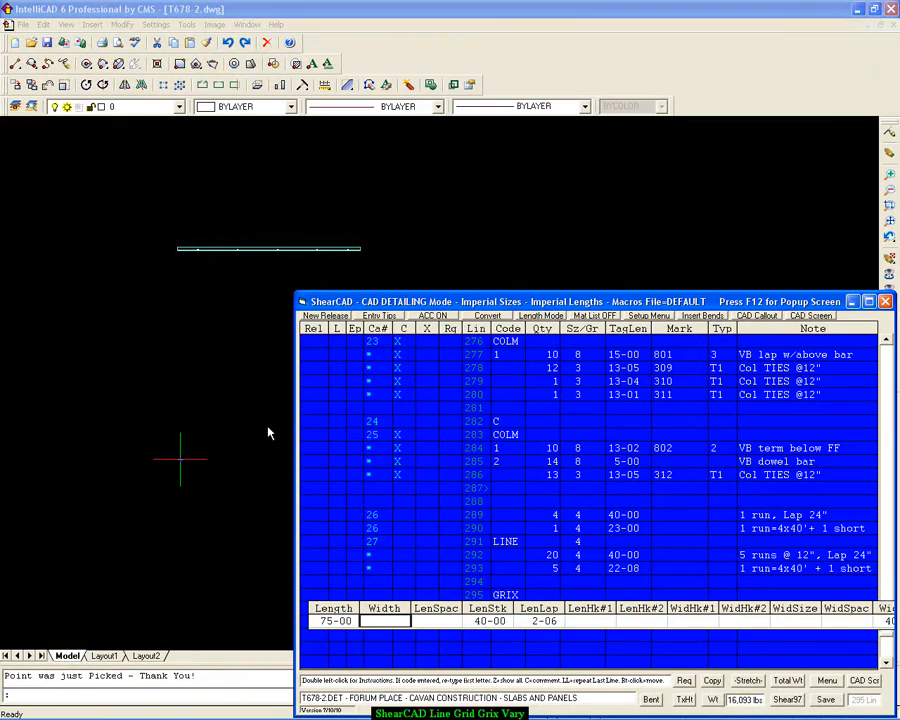
{"action": "type", "text": "45"}
{"action": "key", "text": "Return"}
{"action": "type", "text": "2"}
{"action": "key", "text": "Return"}
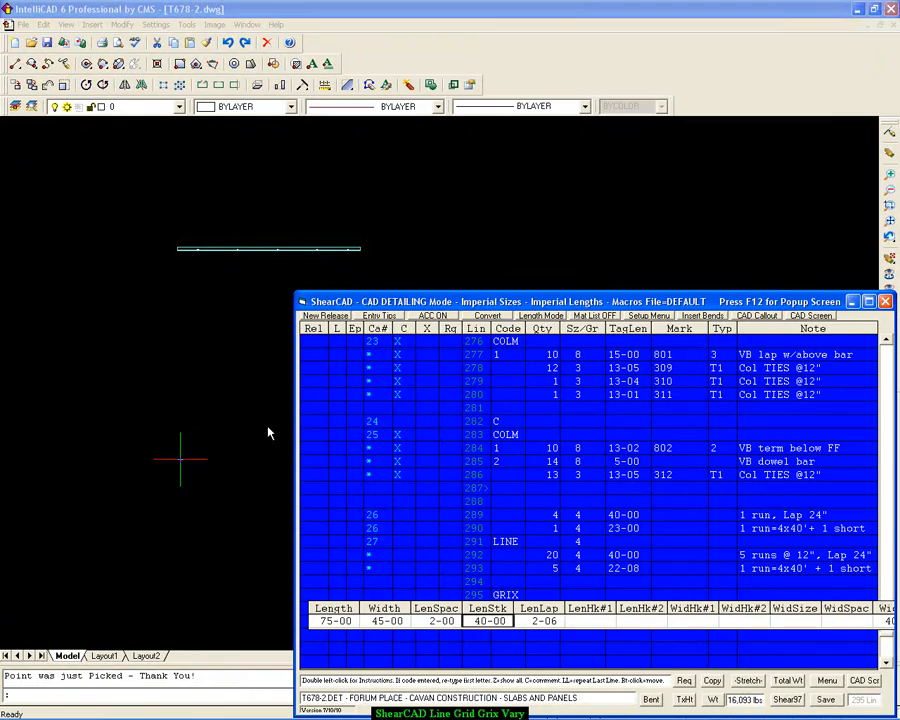
Keep the 40-00 lengthwise stock and 2-06 lap, leave all hooks empty, and set the widthwise bars to size 6 at 4-00 spacing.
{"action": "key", "text": "Return"}
{"action": "key", "text": "Return"}
{"action": "key", "text": "Return"}
{"action": "key", "text": "Return"}
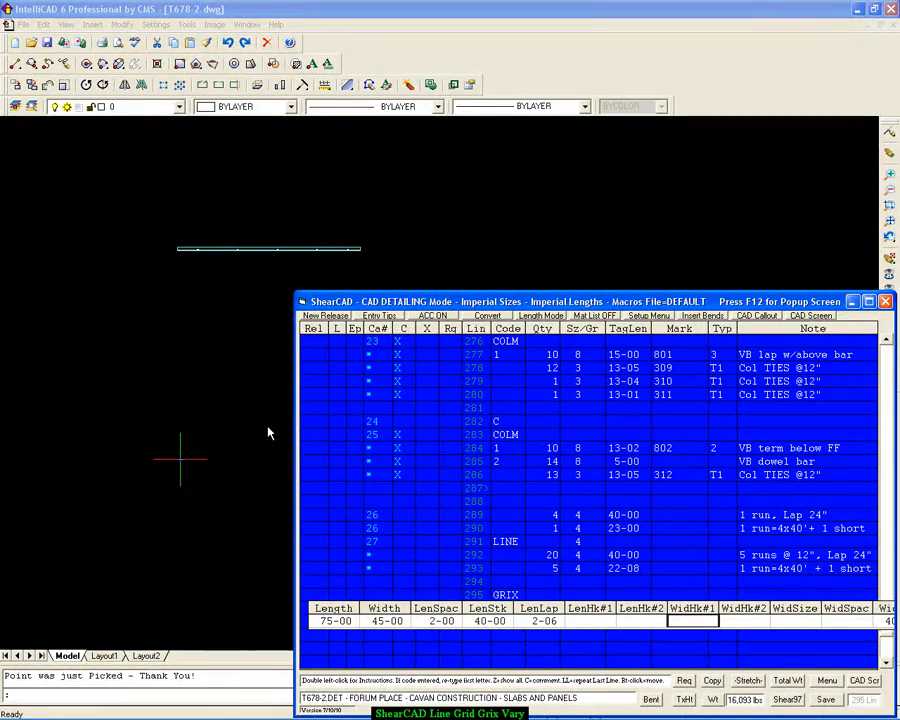
{"action": "key", "text": "Return"}
{"action": "key", "text": "Return"}
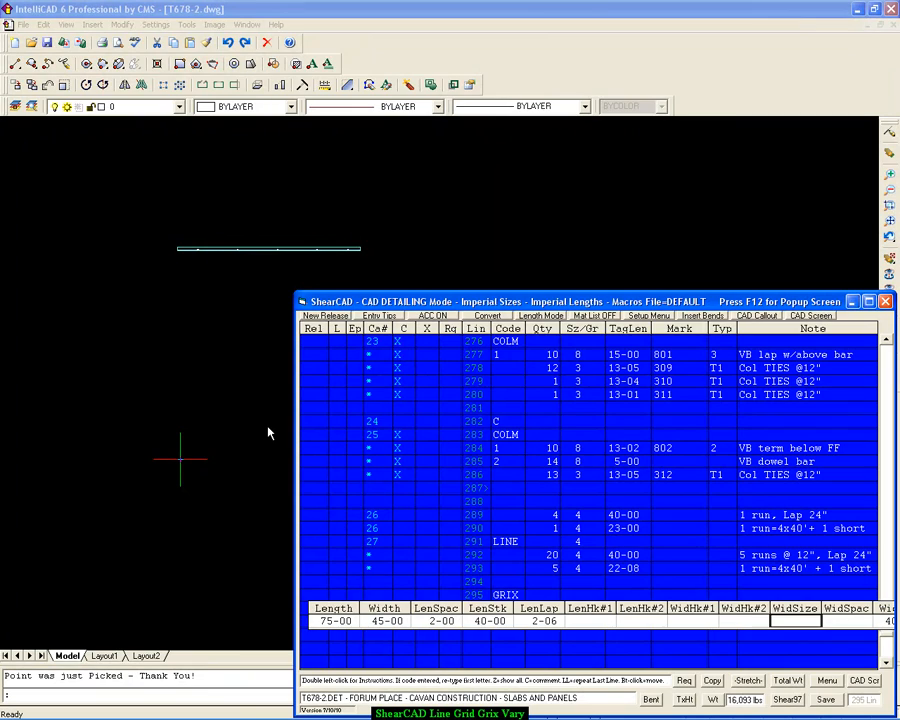
{"action": "type", "text": "6"}
{"action": "key", "text": "Return"}
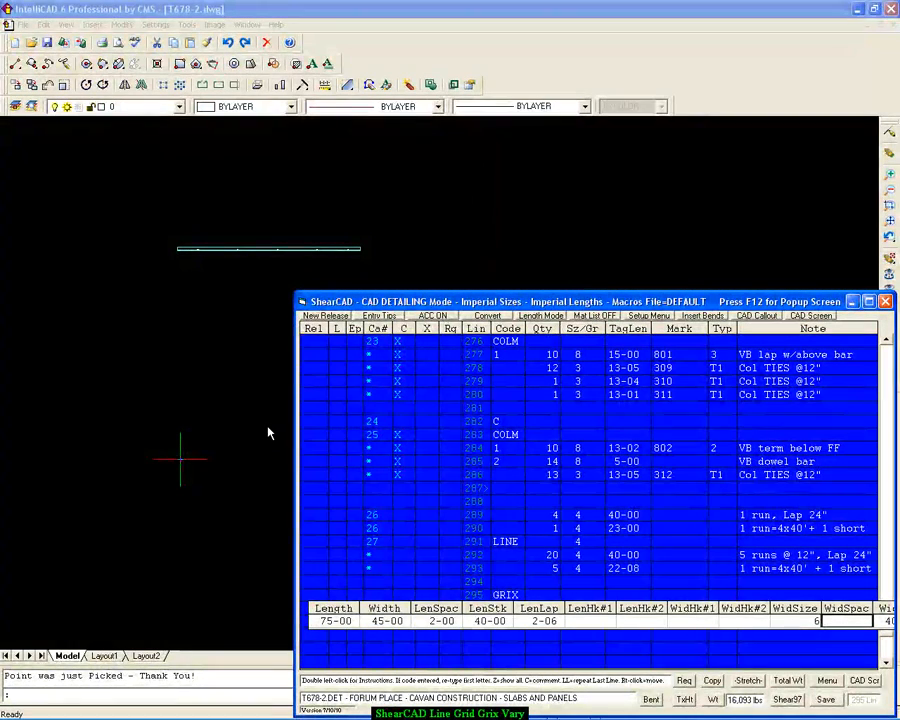
{"action": "type", "text": "4"}
{"action": "key", "text": "Return"}
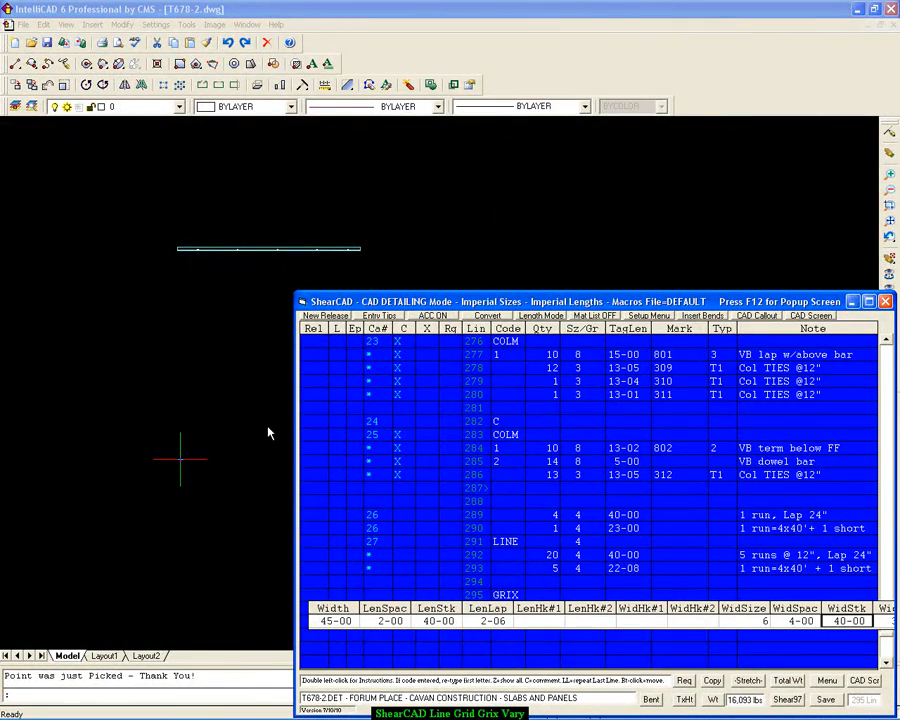
Keep the 40-00 widthwise stock and 3-00 lap, set the clearance to 0-02, leave the hook option and layers empty, and activate the GRIX entry.
{"action": "key", "text": "Return"}
{"action": "key", "text": "Return"}
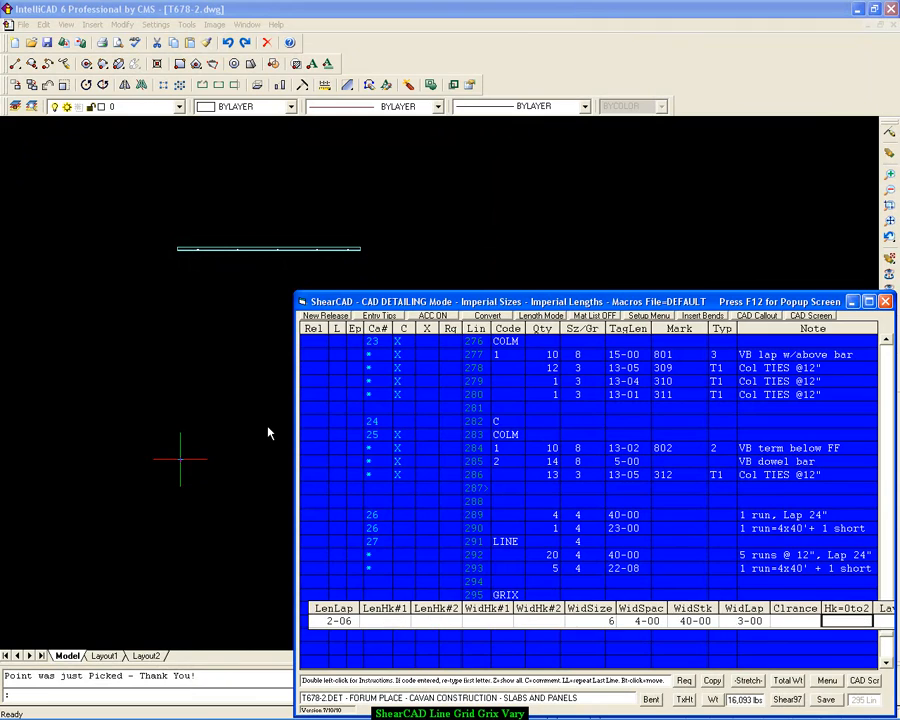
{"action": "type", "text": "-2"}
{"action": "key", "text": "Return"}
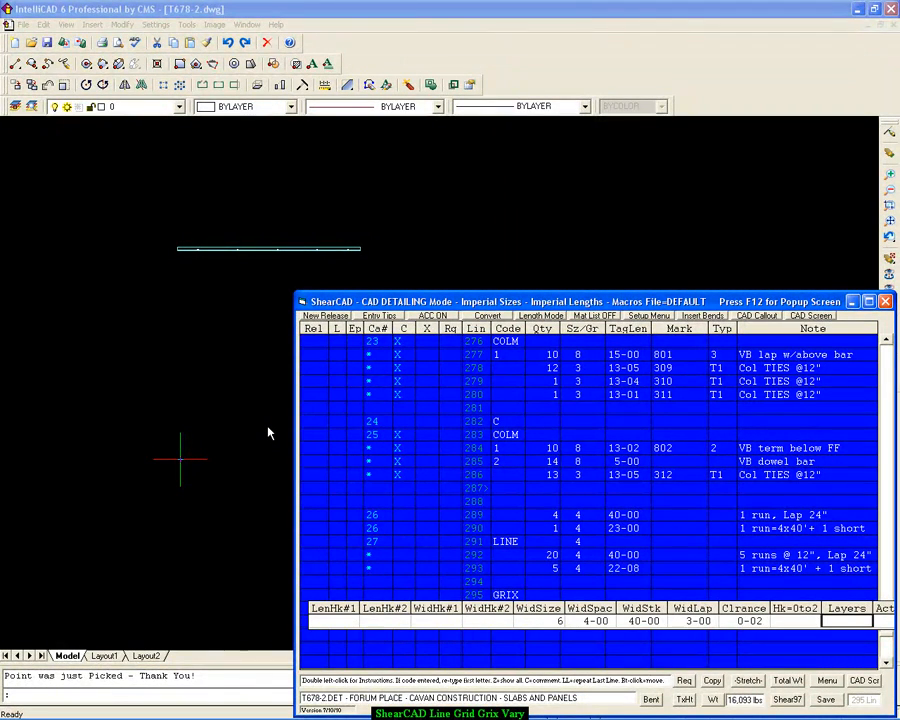
{"action": "key", "text": "Return"}
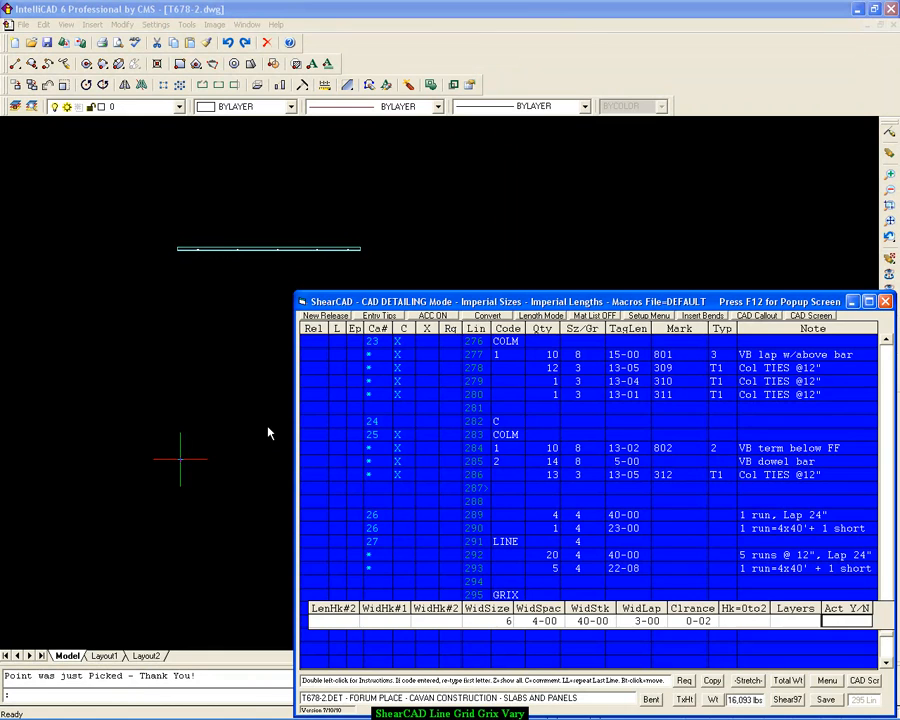
{"action": "key", "text": "Return"}
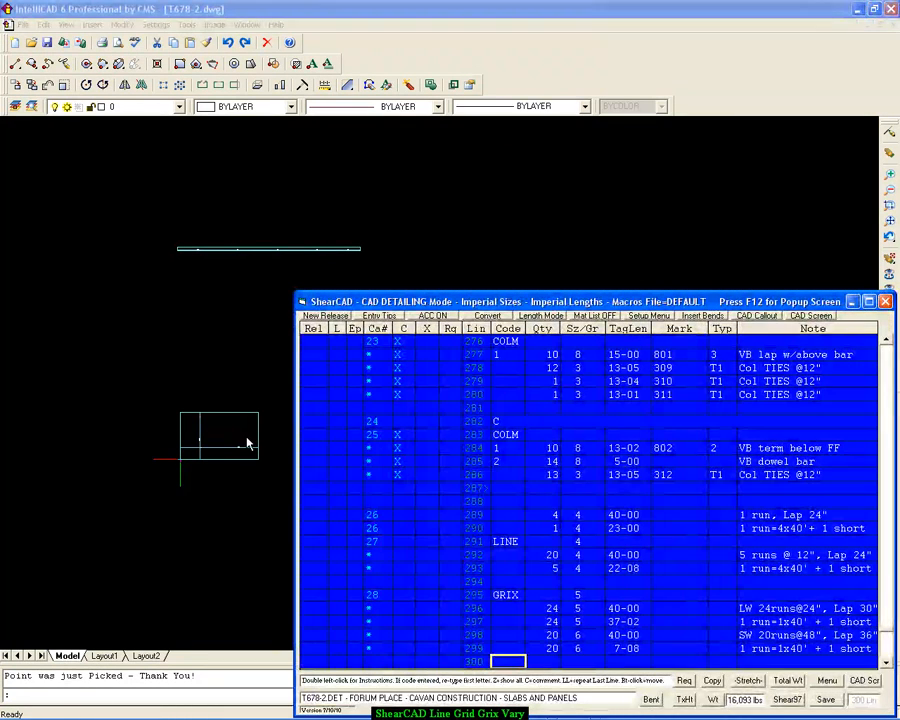
Examine the lengthwise bar run of the new GRIX structure in the drawing, including its bar labels.
{"action": "key", "text": "Escape"}
{"action": "scroll", "coordinate": [233, 377], "scroll_direction": "up", "scroll_amount": 6}
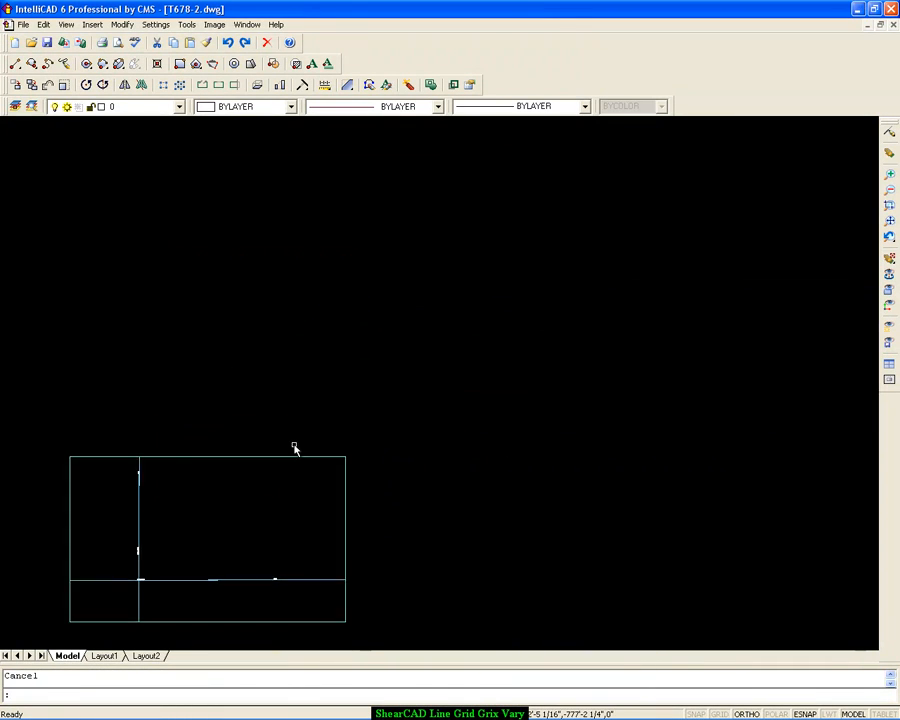
{"action": "middle_click_drag", "start_coordinate": [204, 546], "coordinate": [416, 297]}
{"action": "scroll", "coordinate": [388, 295], "scroll_direction": "up", "scroll_amount": 4}
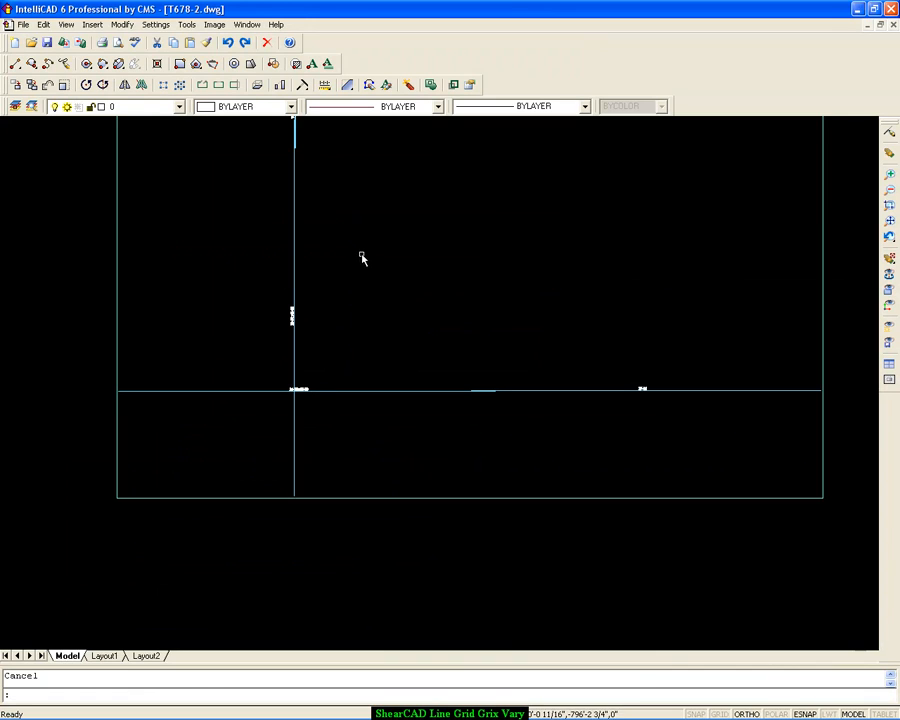
{"action": "scroll", "coordinate": [363, 452], "scroll_direction": "up", "scroll_amount": 4}
{"action": "middle_click_drag", "start_coordinate": [133, 347], "coordinate": [460, 416]}
{"action": "scroll", "coordinate": [508, 388], "scroll_direction": "up", "scroll_amount": 4}
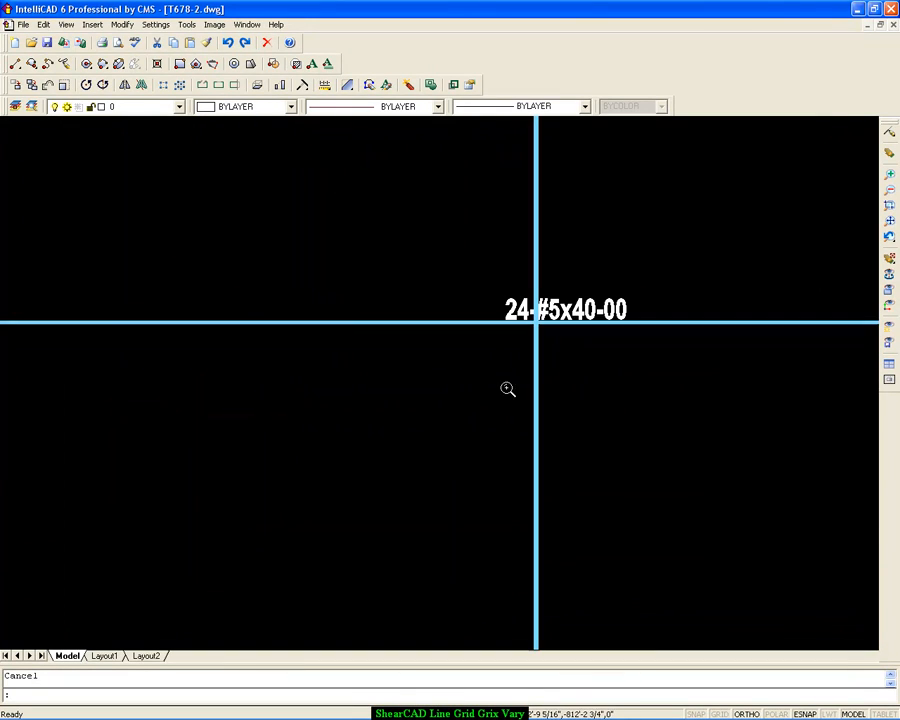
{"action": "scroll", "coordinate": [550, 318], "scroll_direction": "down", "scroll_amount": 5}
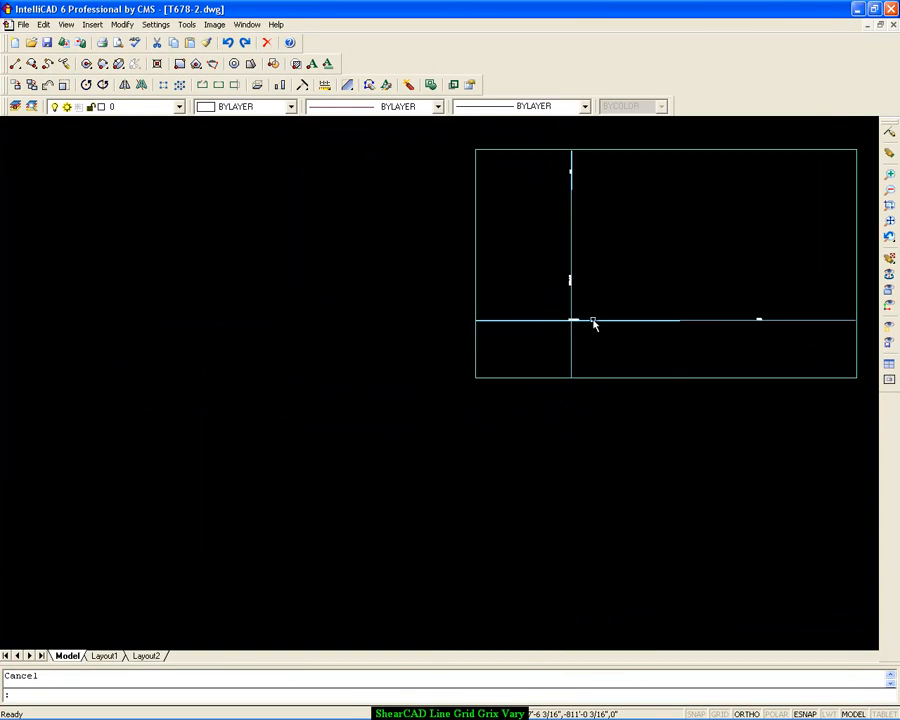
{"action": "middle_click_drag", "start_coordinate": [604, 325], "coordinate": [406, 382]}
{"action": "scroll", "coordinate": [468, 382], "scroll_direction": "up", "scroll_amount": 5}
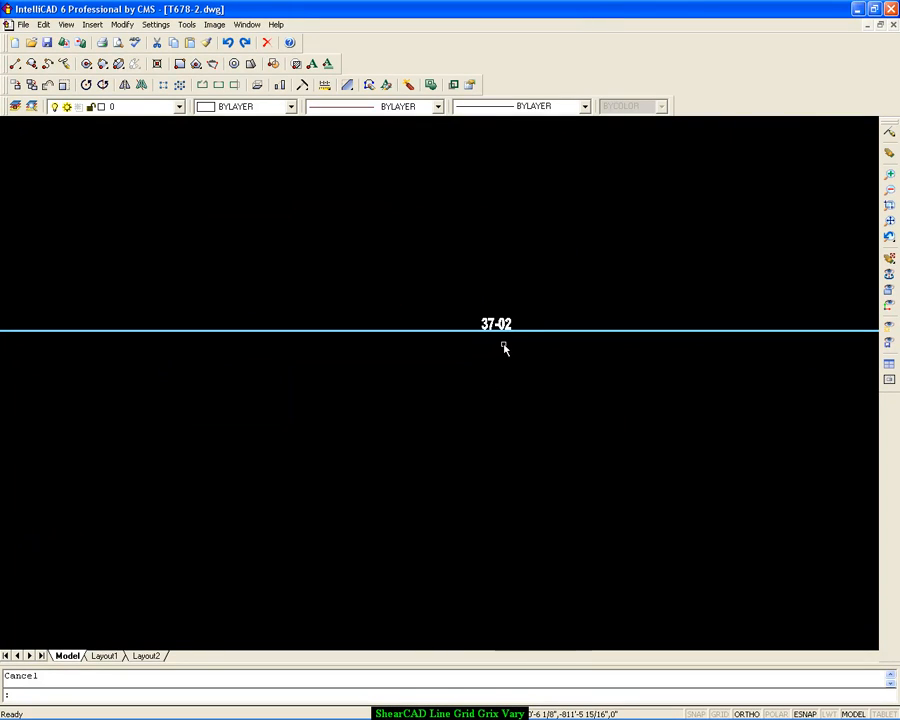
Examine the widthwise bar run of the GRIX structure, checking its label, its lap and the short bar at its upper end.
{"action": "scroll", "coordinate": [505, 345], "scroll_direction": "down", "scroll_amount": 3}
{"action": "mouse_move", "coordinate": [290, 260]}
{"action": "middle_mouse_down"}
{"action": "mouse_move", "coordinate": [560, 524]}
{"action": "mouse_move", "coordinate": [527, 500]}
{"action": "middle_mouse_up"}
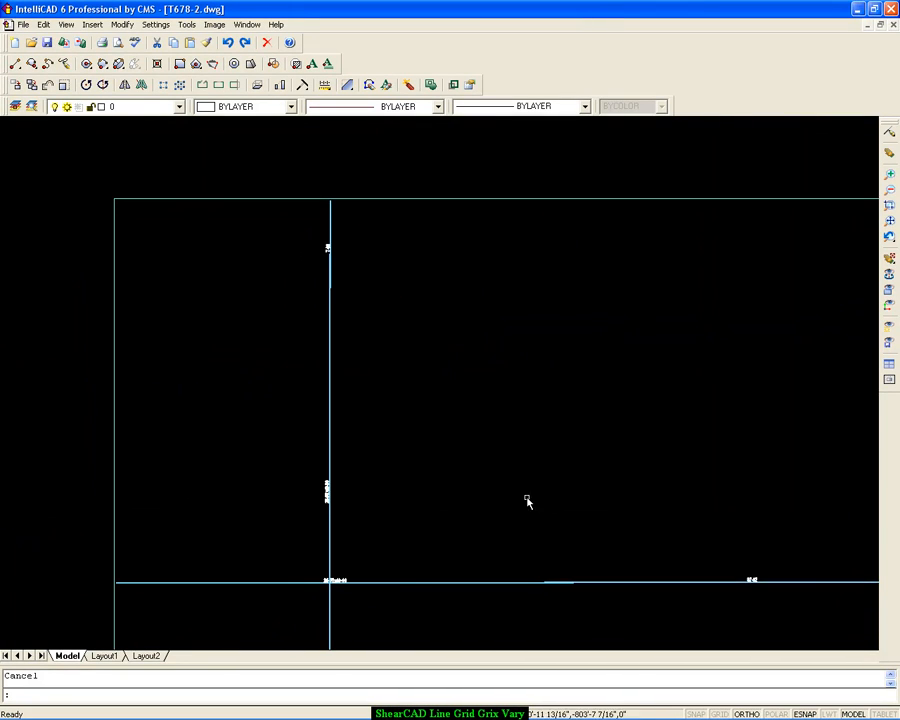
{"action": "middle_click_drag", "start_coordinate": [363, 605], "coordinate": [392, 452]}
{"action": "middle_click_drag", "start_coordinate": [377, 373], "coordinate": [392, 603]}
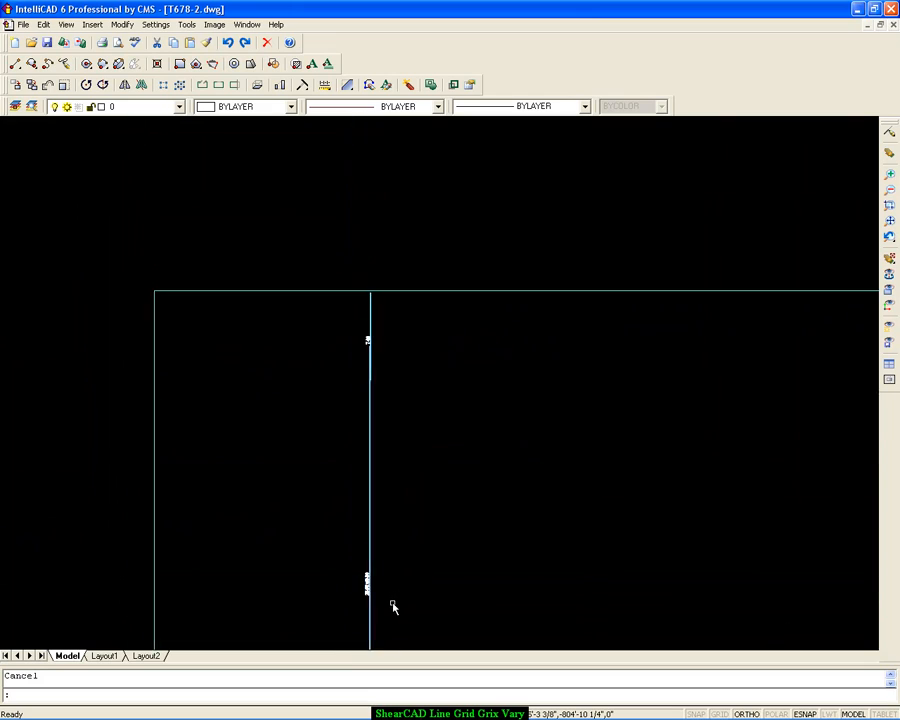
{"action": "scroll", "coordinate": [388, 606], "scroll_direction": "down", "scroll_amount": 2}
{"action": "scroll", "coordinate": [382, 609], "scroll_direction": "up", "scroll_amount": 3}
{"action": "scroll", "coordinate": [384, 599], "scroll_direction": "up", "scroll_amount": 2}
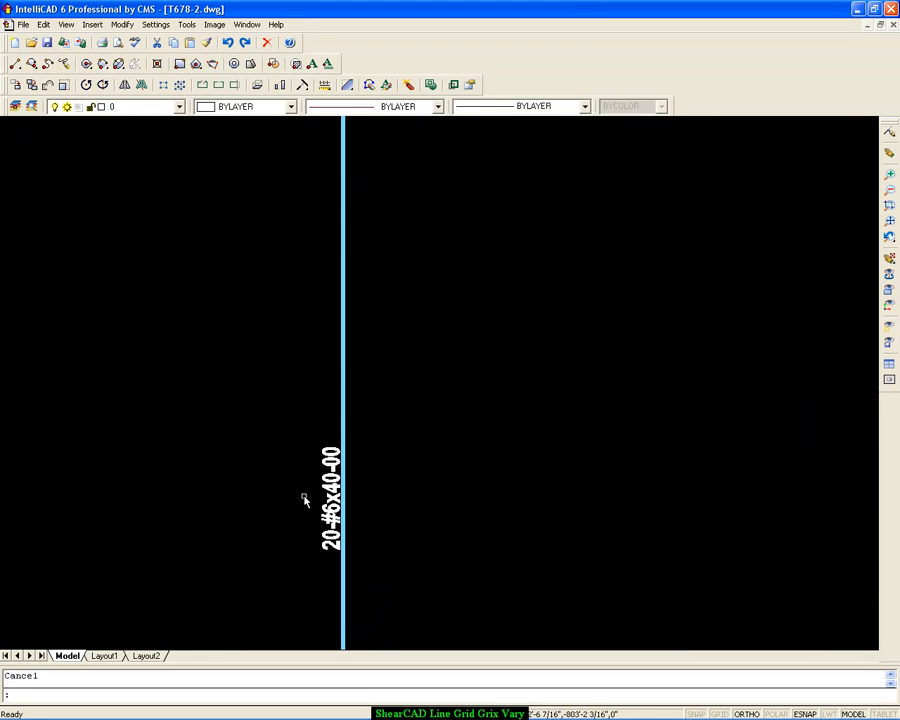
{"action": "scroll", "coordinate": [360, 481], "scroll_direction": "up", "scroll_amount": 1}
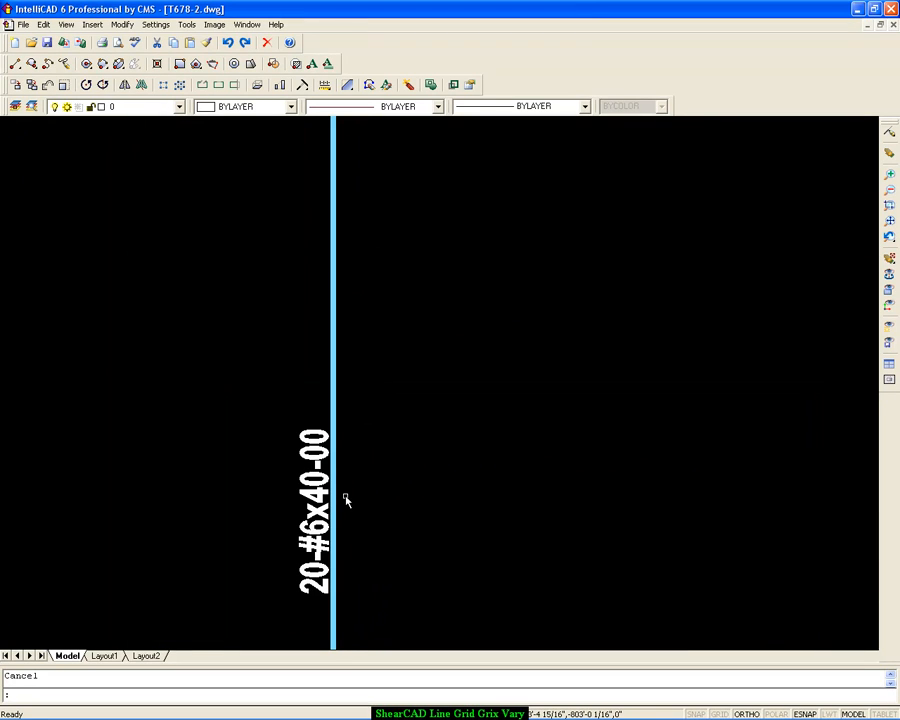
{"action": "scroll", "coordinate": [361, 462], "scroll_direction": "down", "scroll_amount": 2}
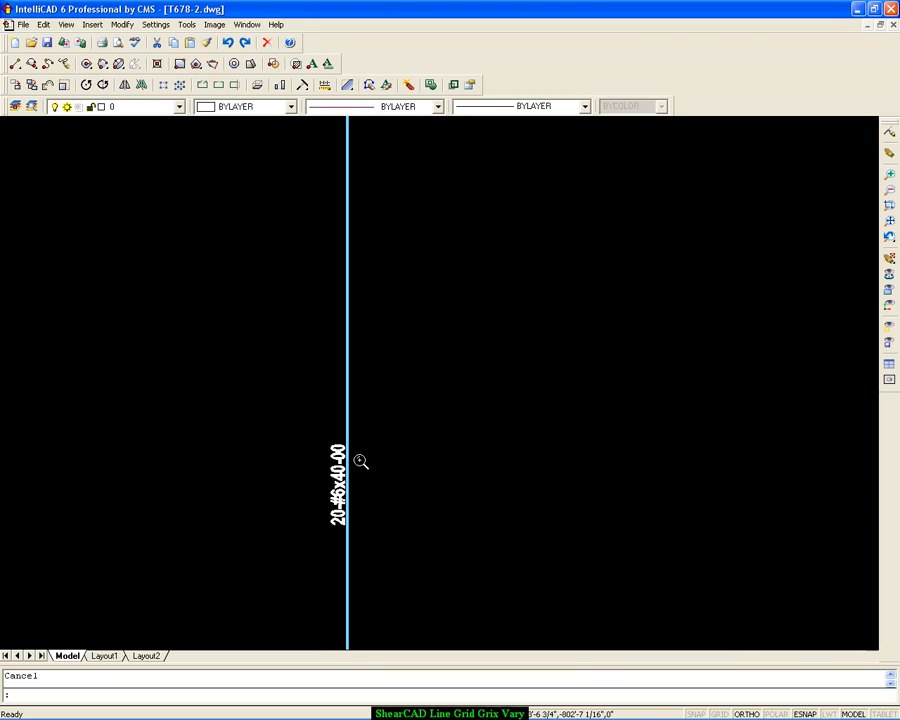
{"action": "middle_click_drag", "start_coordinate": [367, 247], "coordinate": [373, 495]}
{"action": "scroll", "coordinate": [371, 249], "scroll_direction": "down", "scroll_amount": 4}
{"action": "middle_click_drag", "start_coordinate": [376, 225], "coordinate": [364, 512]}
{"action": "scroll", "coordinate": [350, 510], "scroll_direction": "up", "scroll_amount": 4}
{"action": "middle_click_drag", "start_coordinate": [402, 388], "coordinate": [382, 589]}
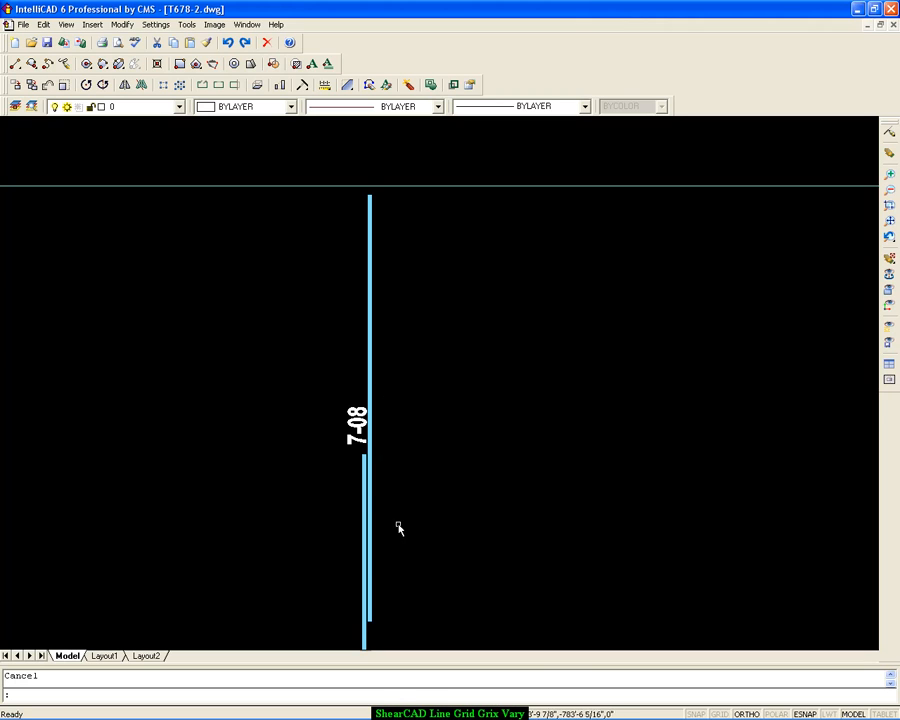
Switch to ShearCAD, start the text callout for the GRIX entry on lines 295 to 299, and title it GRIX FUNCTION TEST.
{"action": "left_click", "coordinate": [364, 711]}
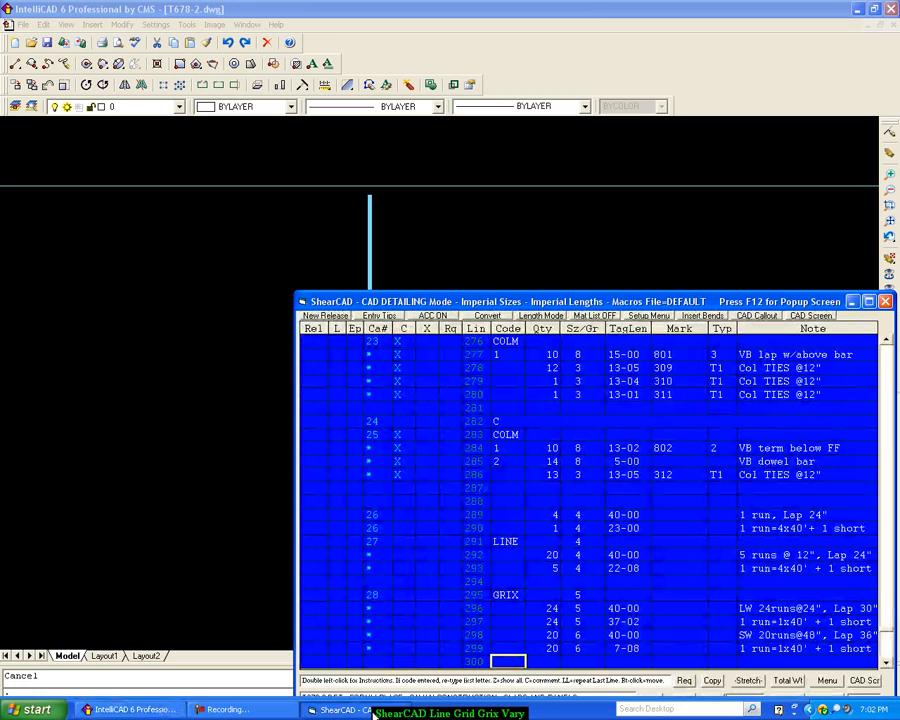
{"action": "double_click", "coordinate": [372, 595]}
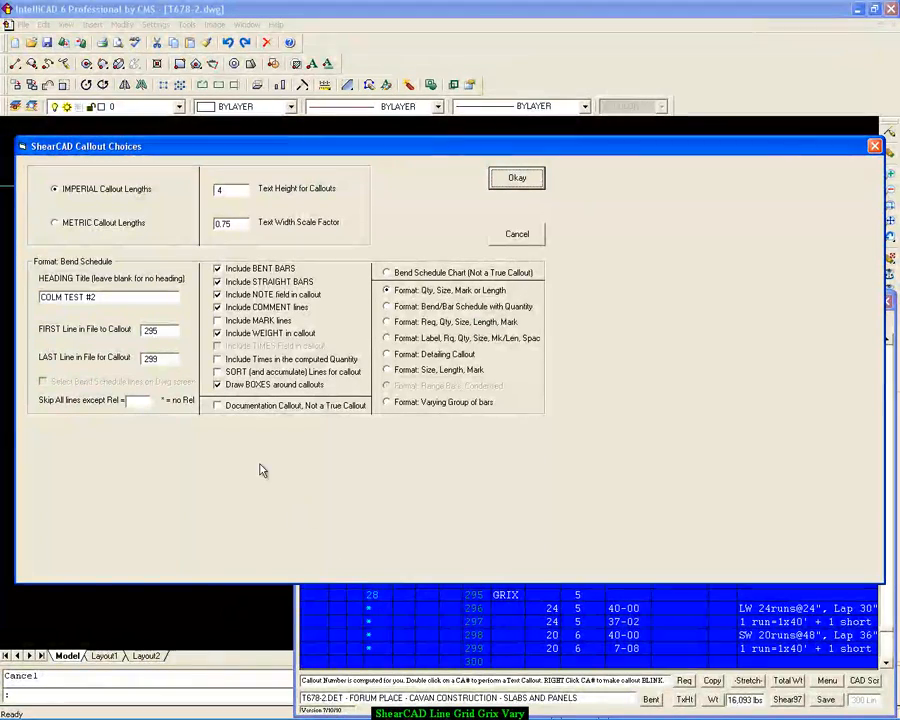
{"action": "left_click", "coordinate": [145, 296]}
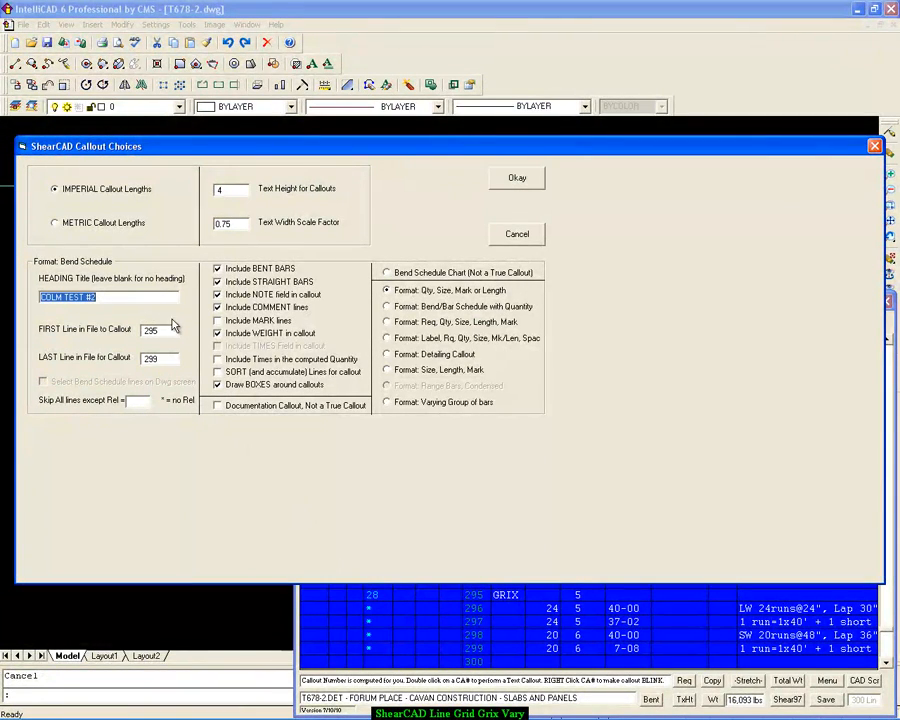
{"action": "type", "text": "GRIX f"}
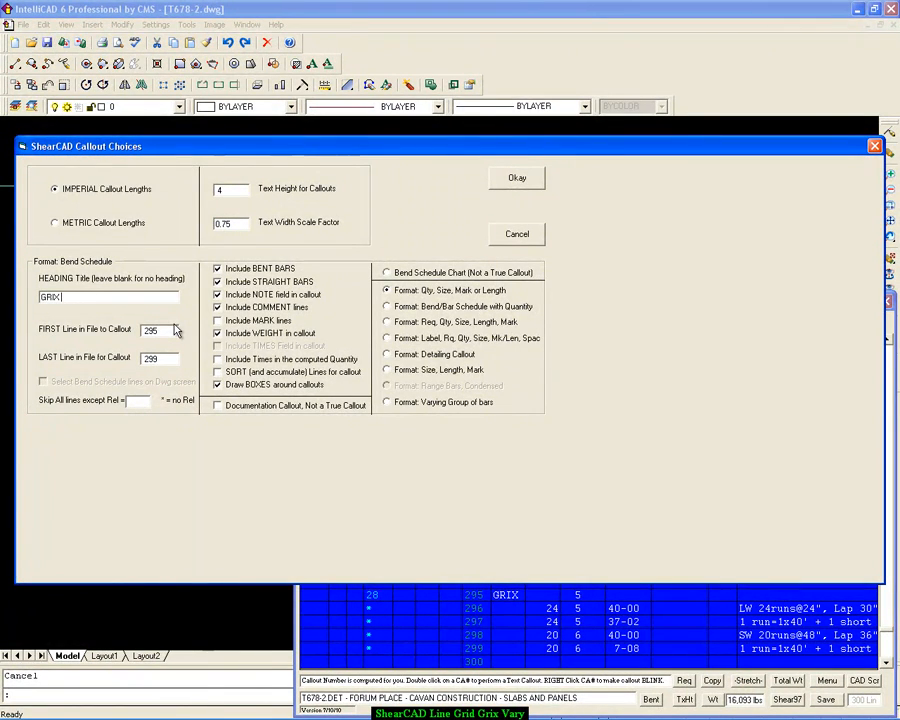
{"action": "type", "text": "UNCTIO"}
{"action": "type", "text": " F"}
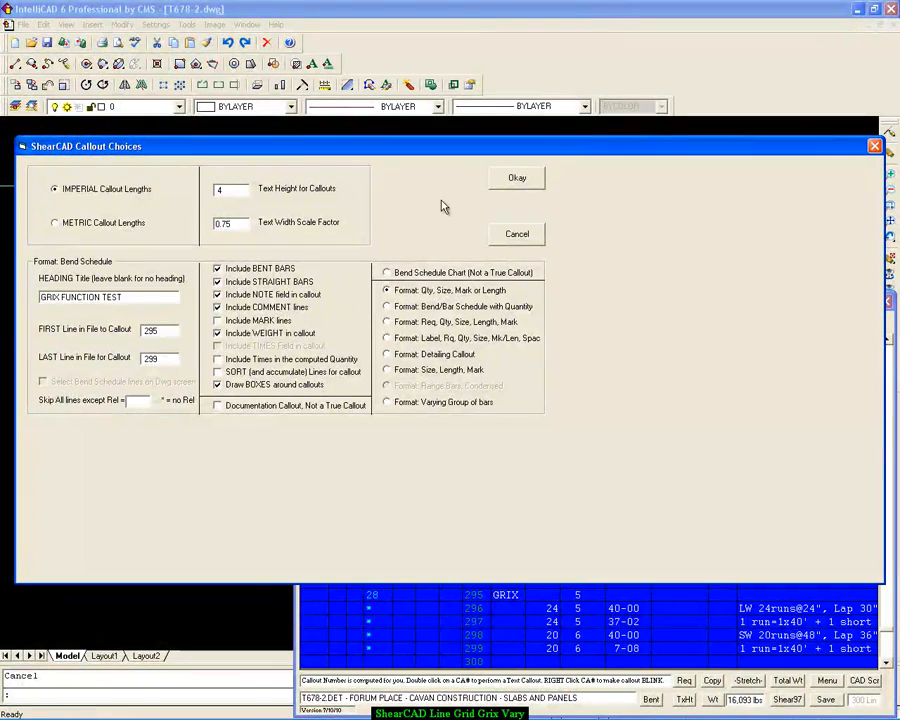
Accept the callout choices and place the callout table beside the short widthwise bar inside the GRIX structure.
{"action": "left_click", "coordinate": [513, 180]}
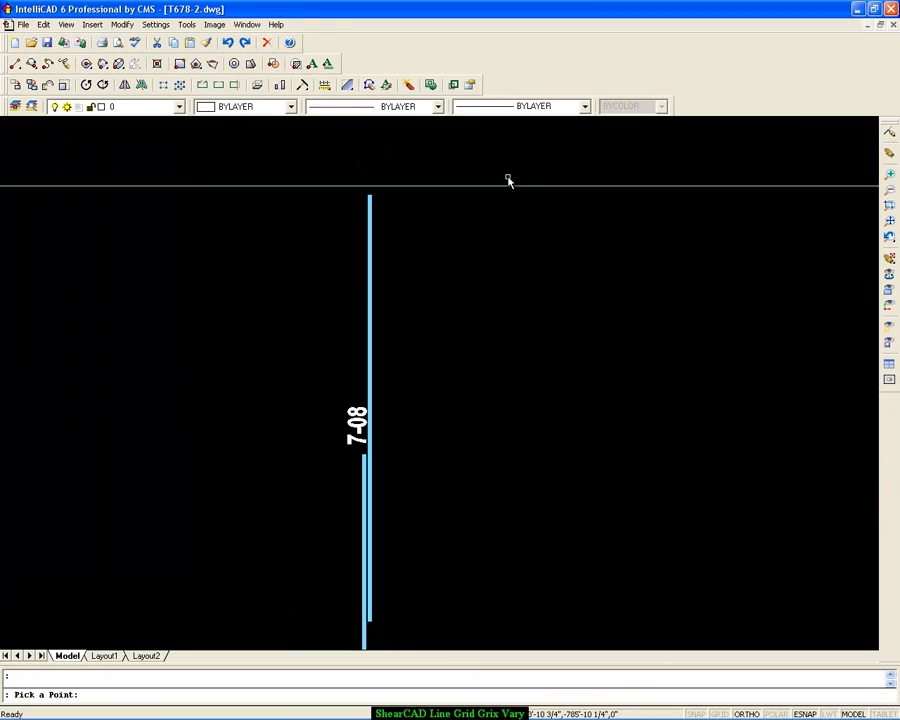
{"action": "left_click", "coordinate": [418, 311]}
{"action": "scroll", "coordinate": [514, 309], "scroll_direction": "down", "scroll_amount": 2}
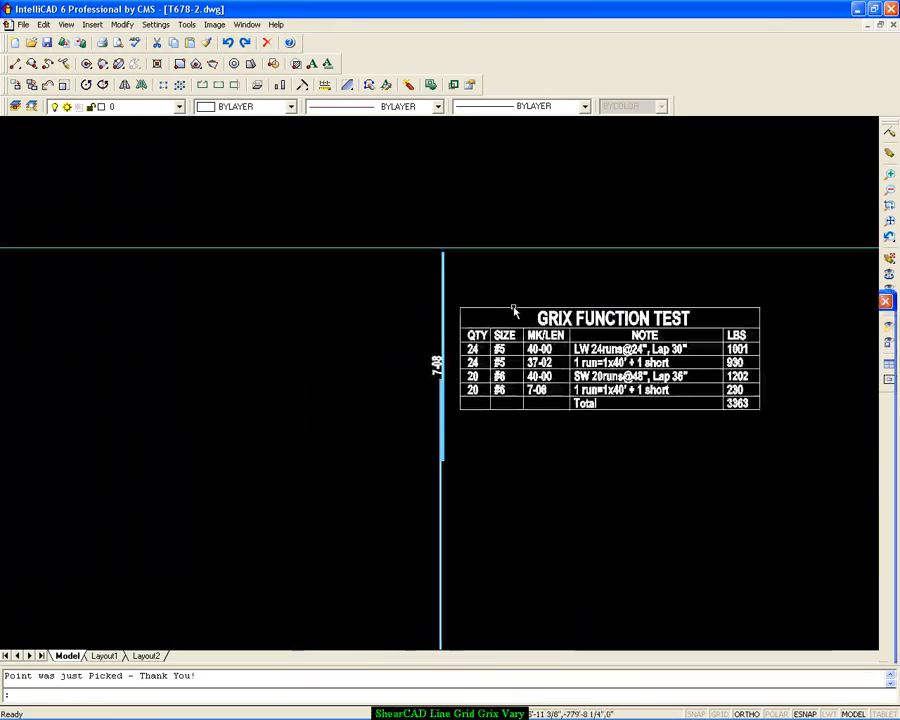
{"action": "middle_click_drag", "start_coordinate": [552, 301], "coordinate": [320, 306]}
{"action": "scroll", "coordinate": [364, 352], "scroll_direction": "up", "scroll_amount": 3}
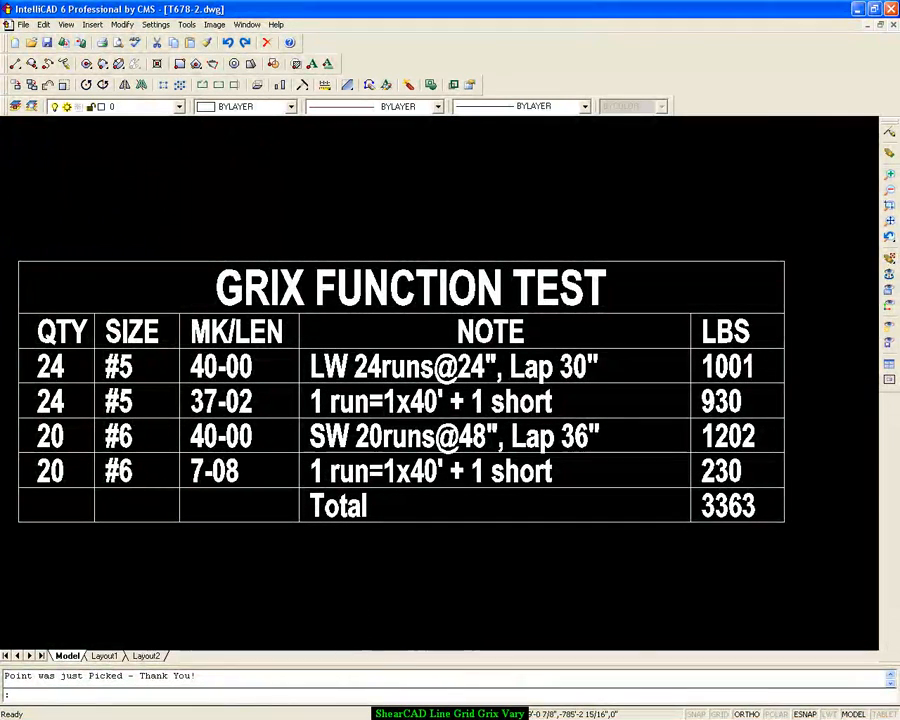
{"action": "left_click", "coordinate": [355, 715]}
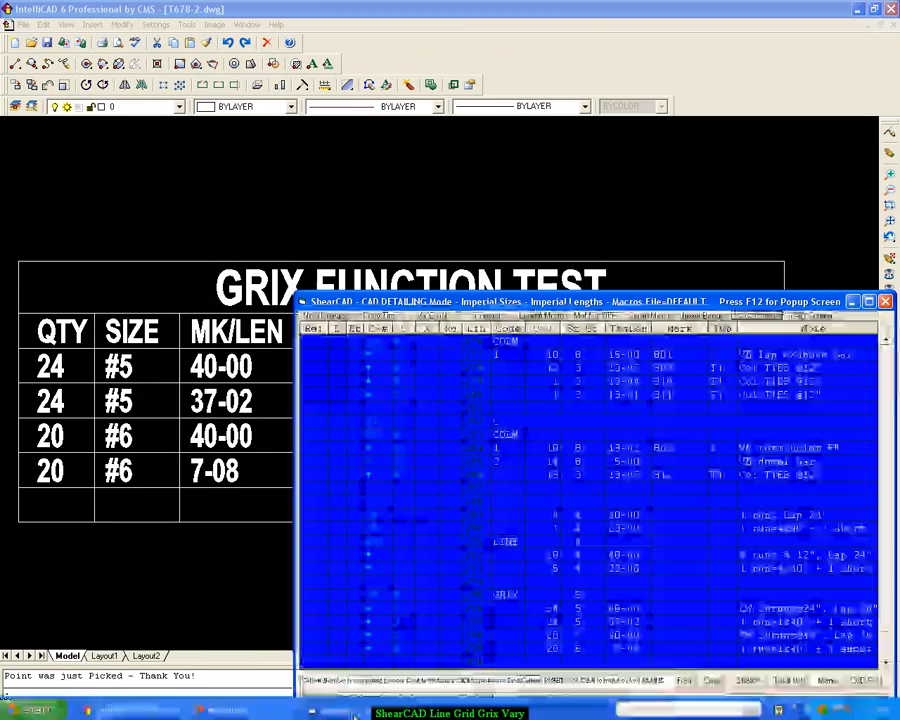
{"action": "left_click", "coordinate": [497, 572]}
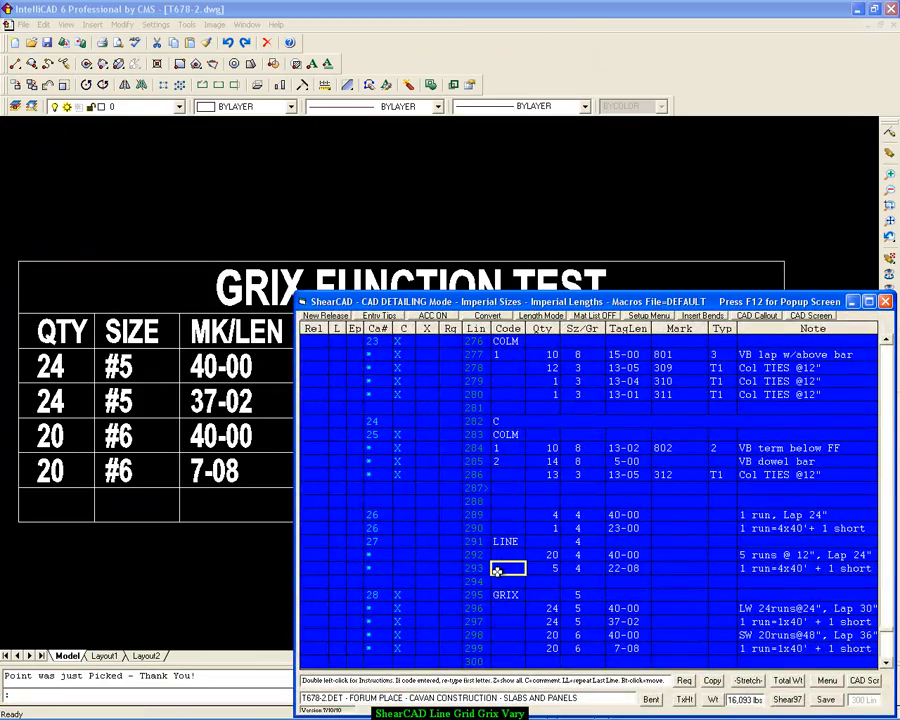
{"action": "key", "text": "Page_Down"}
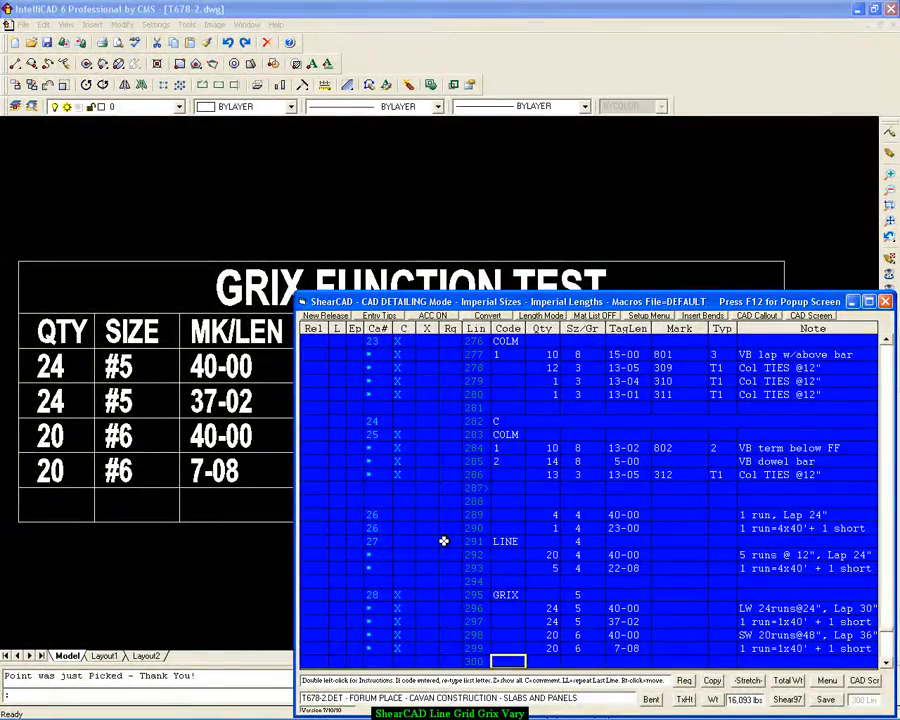
Draw a rectangle somewhat larger than the GRIX structure in the empty area below it in IntelliCAD, and return to the ShearCAD bar list.
{"action": "left_click", "coordinate": [300, 244]}
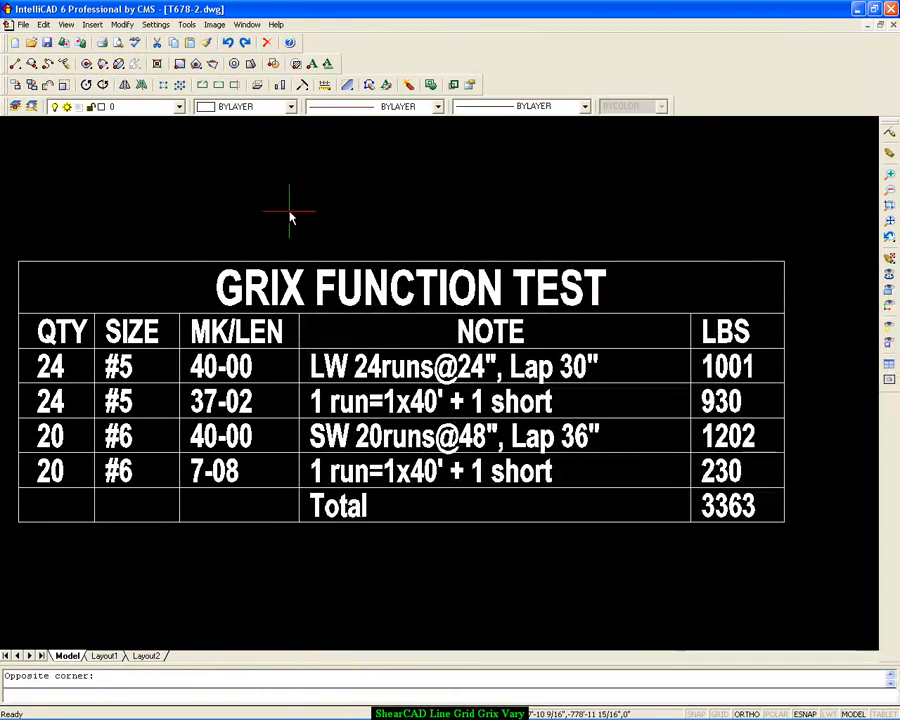
{"action": "scroll", "coordinate": [291, 215], "scroll_direction": "down", "scroll_amount": 5}
{"action": "middle_click_drag", "start_coordinate": [328, 247], "coordinate": [326, 215]}
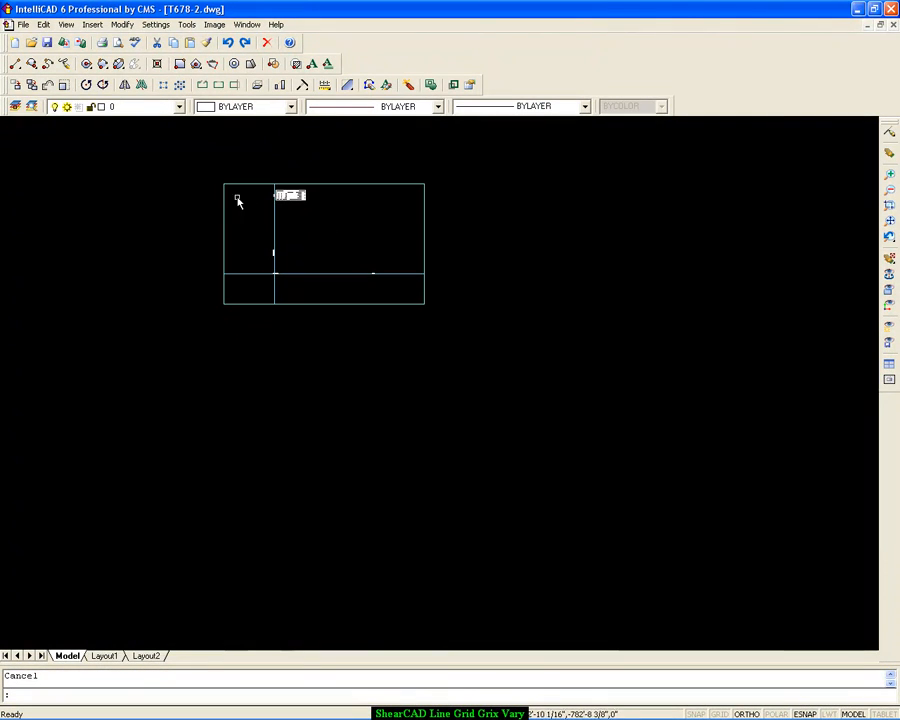
{"action": "left_click", "coordinate": [181, 64]}
{"action": "left_click", "coordinate": [147, 513]}
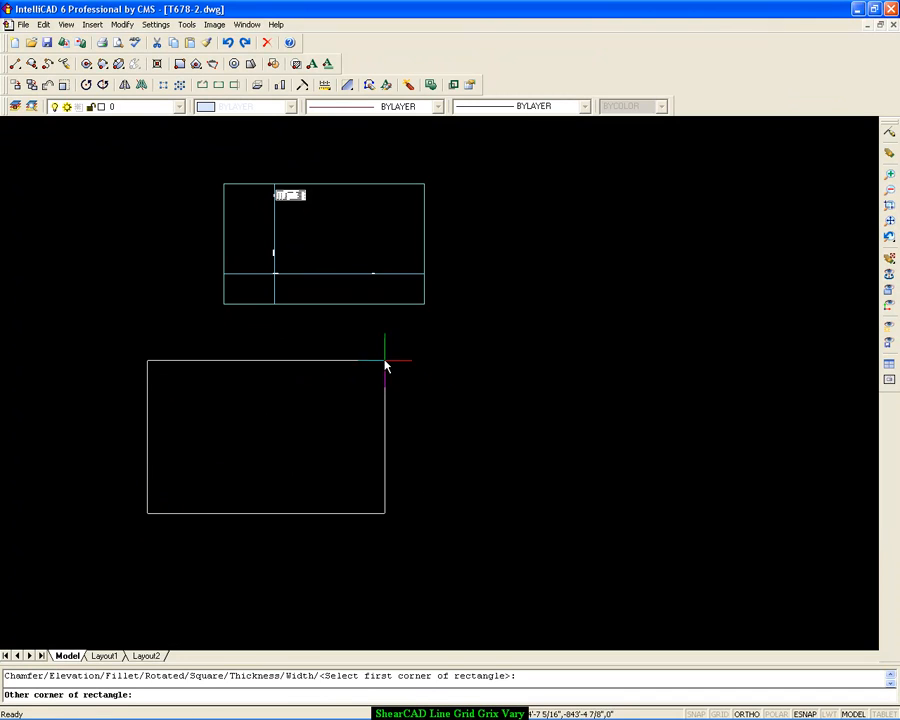
{"action": "left_click", "coordinate": [421, 360]}
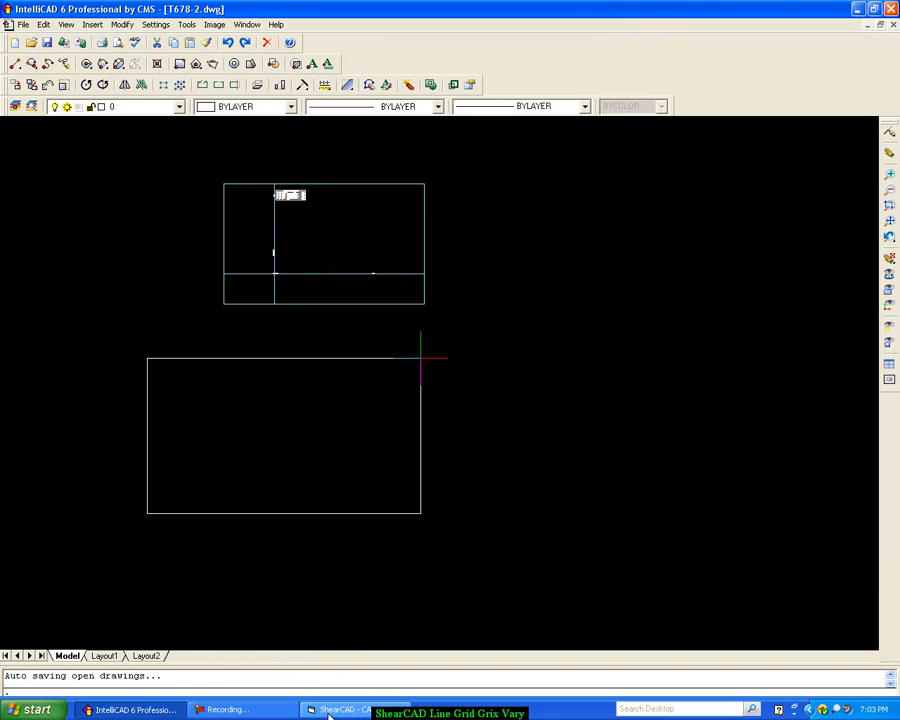
{"action": "left_click", "coordinate": [335, 710]}
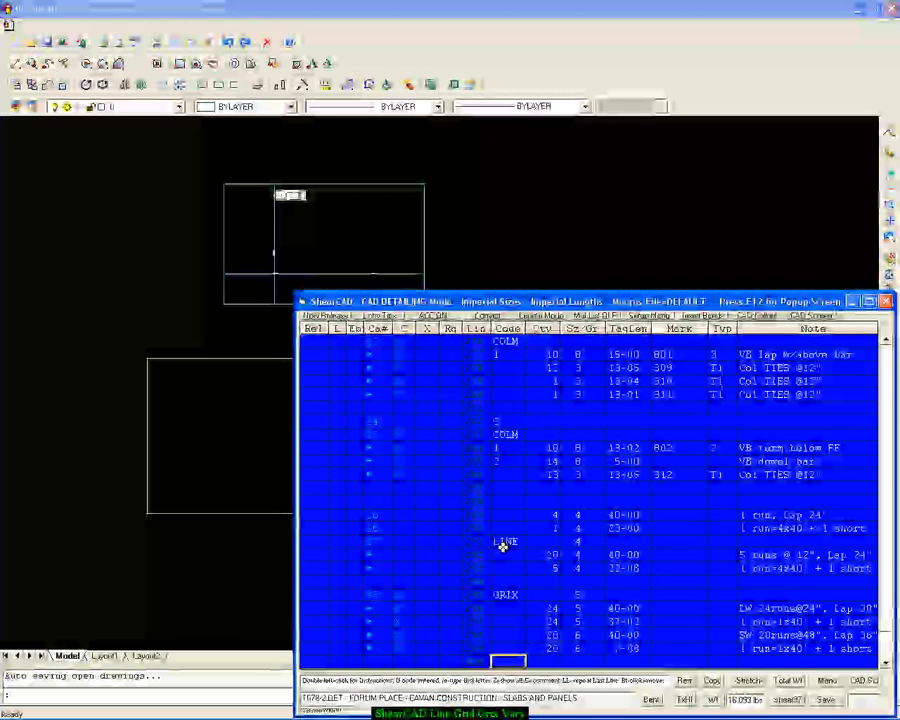
Add a GRIX entry on line 301 with bar size 5PD, and pick the long edge of the lower rectangle as its length.
{"action": "scroll", "coordinate": [503, 546], "scroll_direction": "down", "scroll_amount": 1}
{"action": "type", "text": "gx"}
{"action": "key", "text": "Return"}
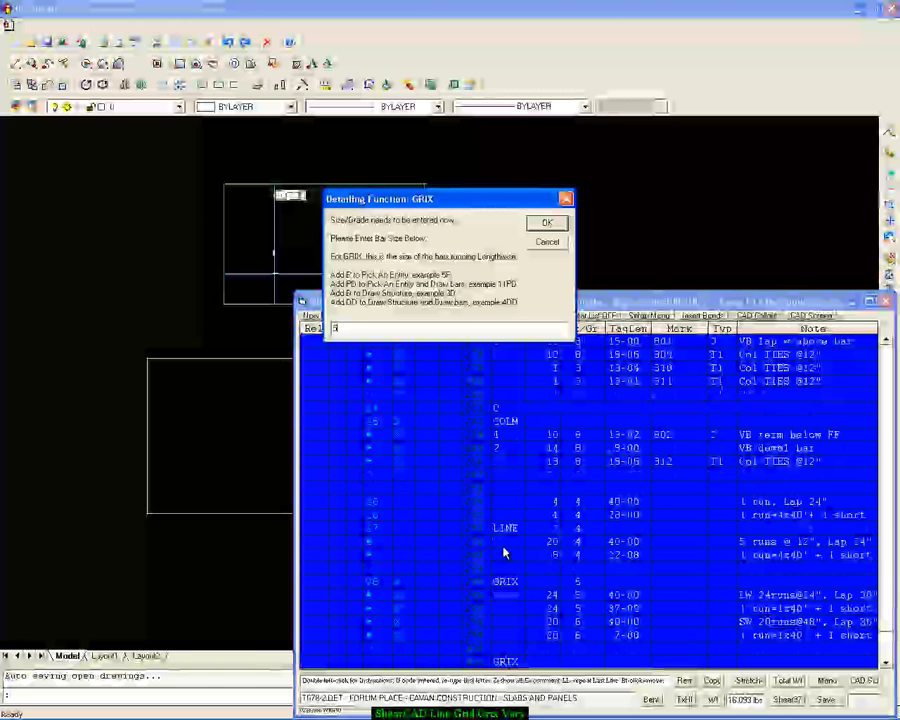
{"action": "type", "text": "5"}
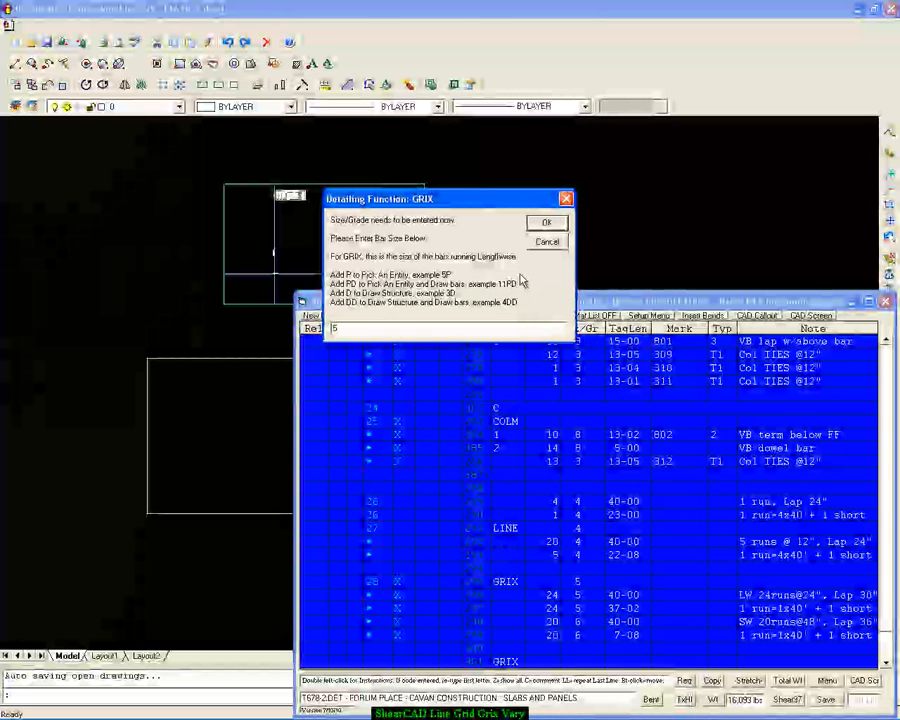
{"action": "type", "text": "PD"}
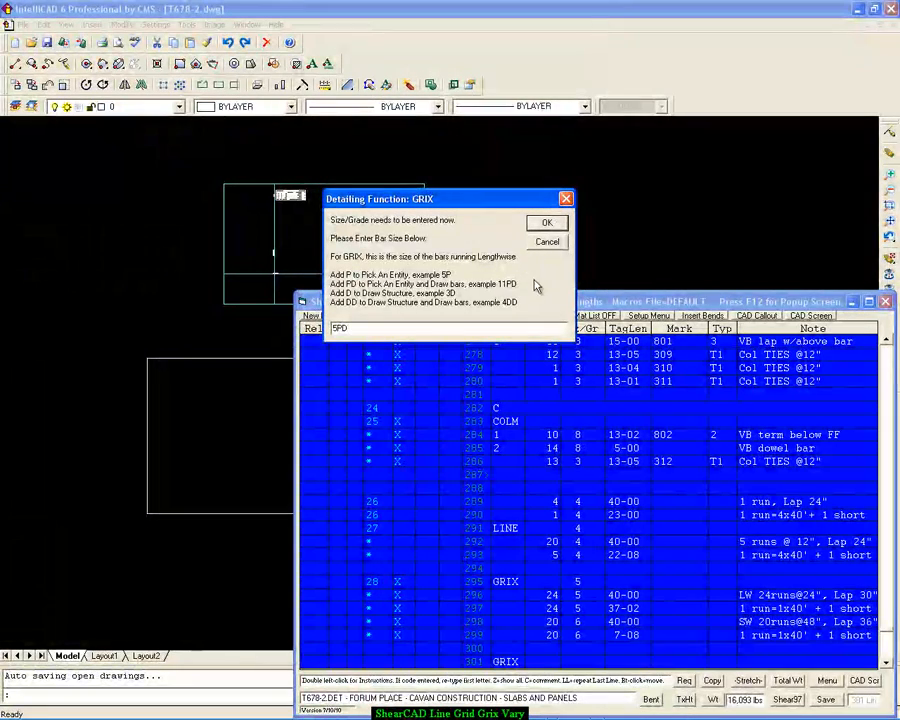
{"action": "left_click", "coordinate": [543, 224]}
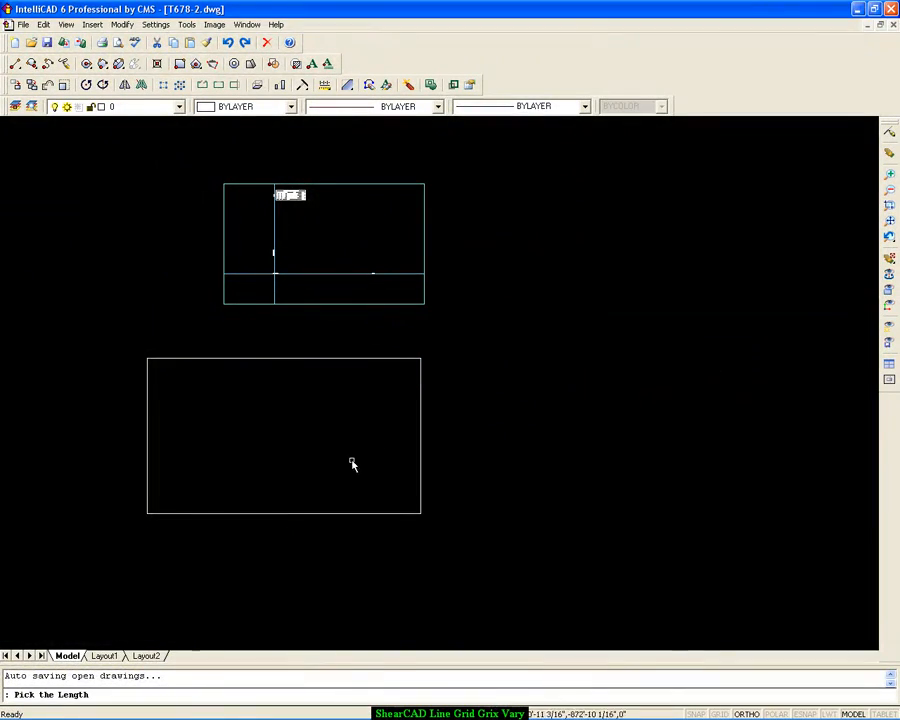
{"action": "left_click", "coordinate": [269, 513]}
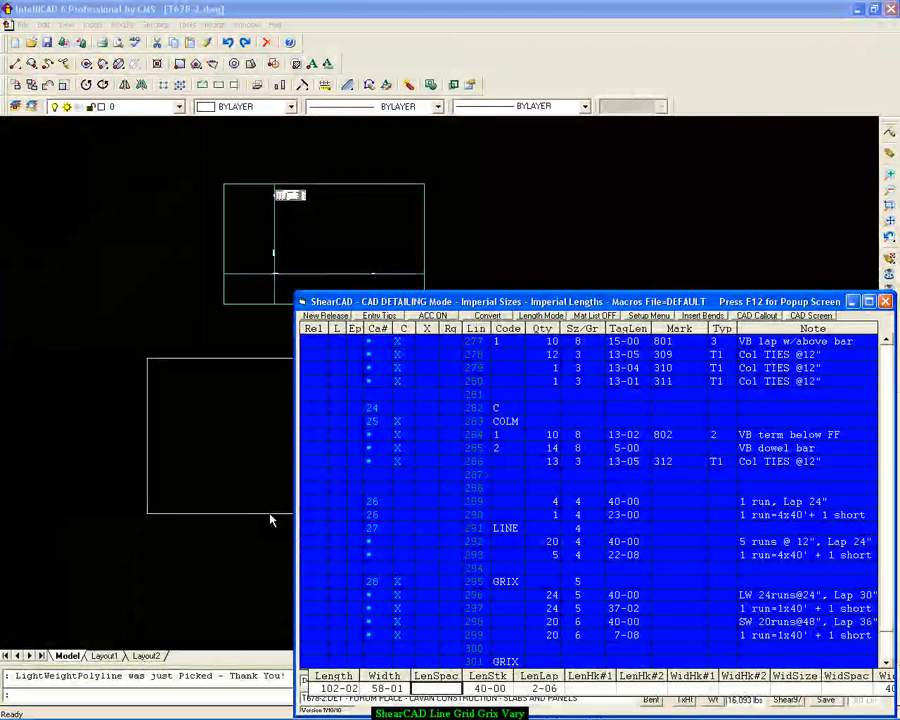
Set the lengthwise bar spacing to 2-00 and accept the remaining GRIX values up to the action field.
{"action": "type", "text": "-2"}
{"action": "key", "text": "Return"}
{"action": "key", "text": "Return"}
{"action": "key", "text": "Return"}
{"action": "key", "text": "Return"}
{"action": "key", "text": "Return"}
{"action": "key", "text": "Return"}
{"action": "key", "text": "Return"}
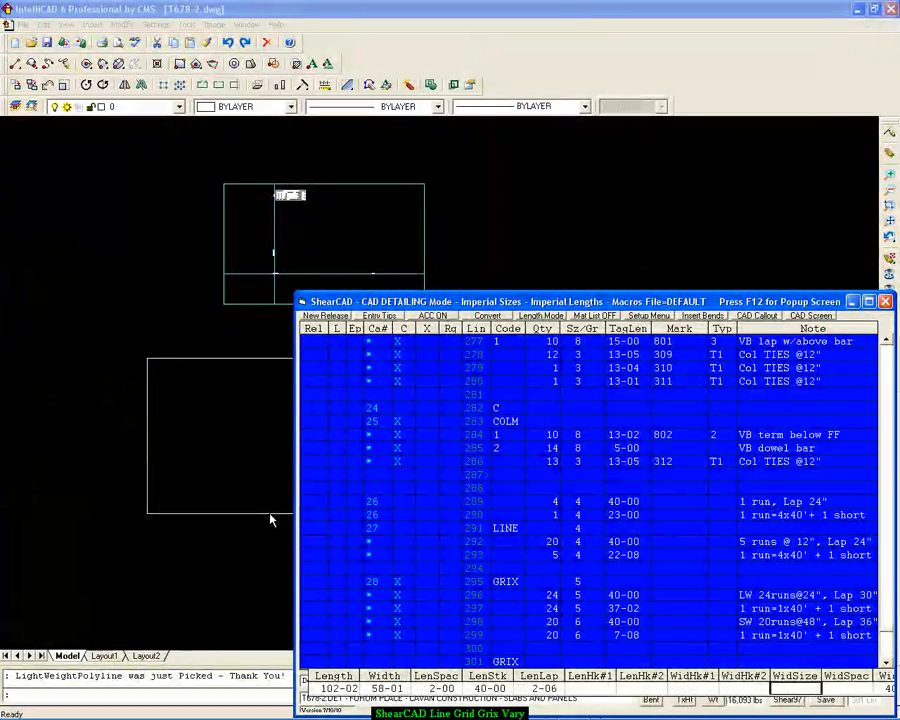
{"action": "key", "text": "Return"}
{"action": "key", "text": "Return"}
{"action": "key", "text": "Return"}
{"action": "key", "text": "Return"}
{"action": "key", "text": "Return"}
{"action": "key", "text": "Return"}
{"action": "key", "text": "Return"}
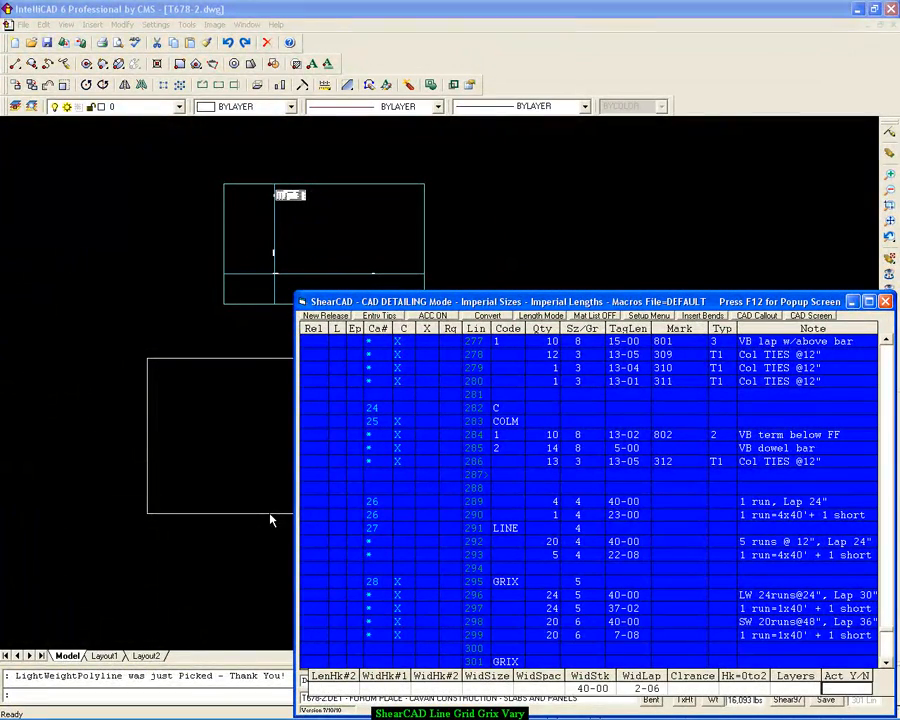
Go back to the clearance value of the GRIX entry, set it to -3, and complete the entry.
{"action": "key", "text": "Left"}
{"action": "key", "text": "Left"}
{"action": "key", "text": "Left"}
{"action": "type", "text": "-3"}
{"action": "key", "text": "Return"}
{"action": "key", "text": "Return"}
{"action": "key", "text": "Return"}
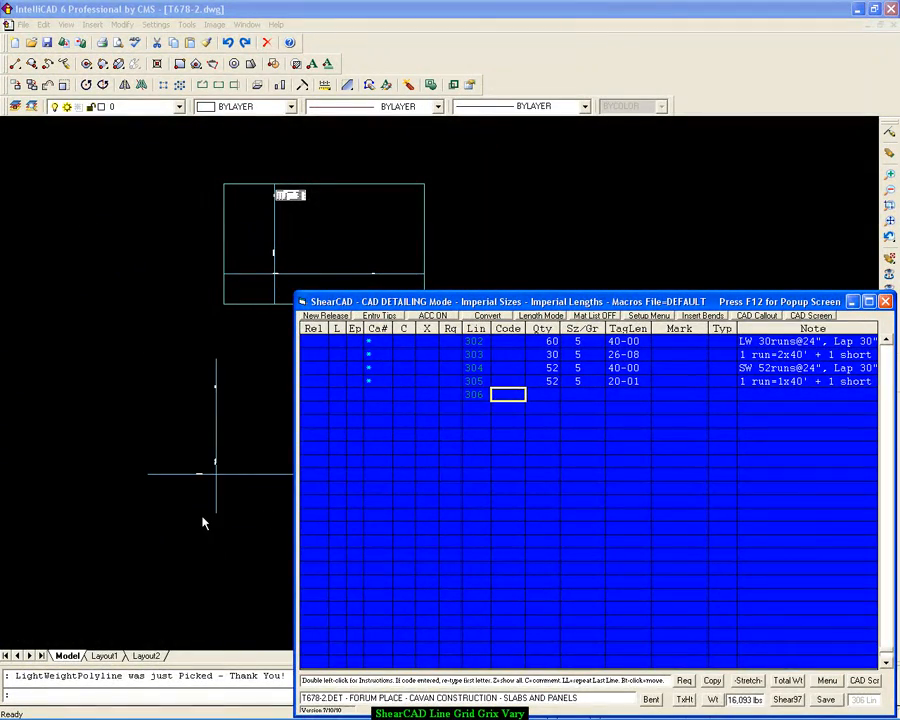
Examine the lengthwise bar run of the lower GRIX structure in IntelliCAD, checking its bar labels, laps and short end bar.
{"action": "left_click", "coordinate": [202, 516]}
{"action": "scroll", "coordinate": [214, 493], "scroll_direction": "up", "scroll_amount": 3}
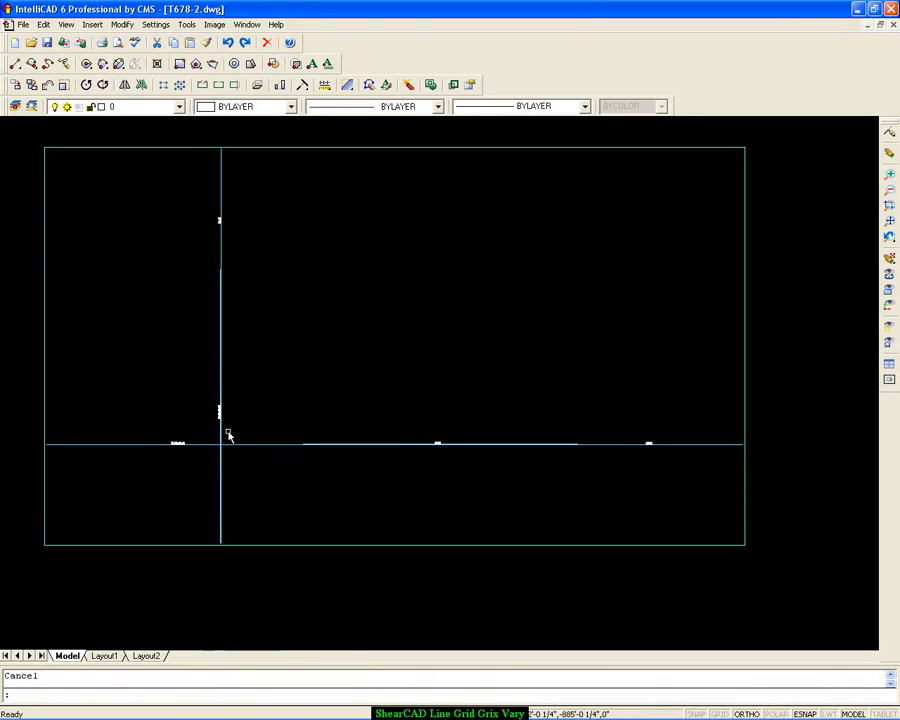
{"action": "middle_click_drag", "start_coordinate": [200, 481], "coordinate": [293, 461]}
{"action": "scroll", "coordinate": [269, 448], "scroll_direction": "up", "scroll_amount": 4}
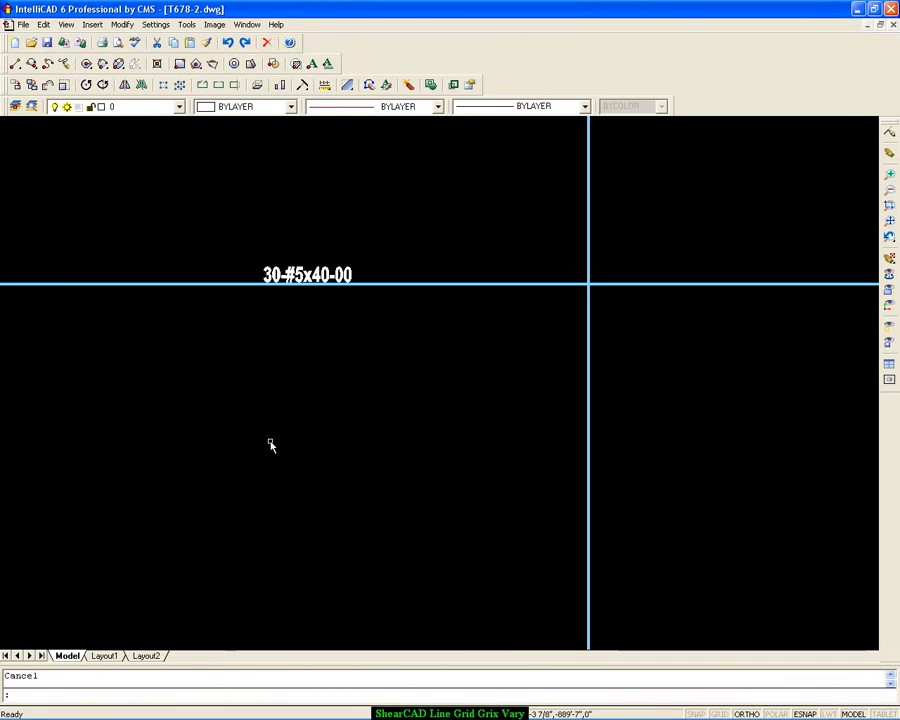
{"action": "scroll", "coordinate": [335, 295], "scroll_direction": "down", "scroll_amount": 2}
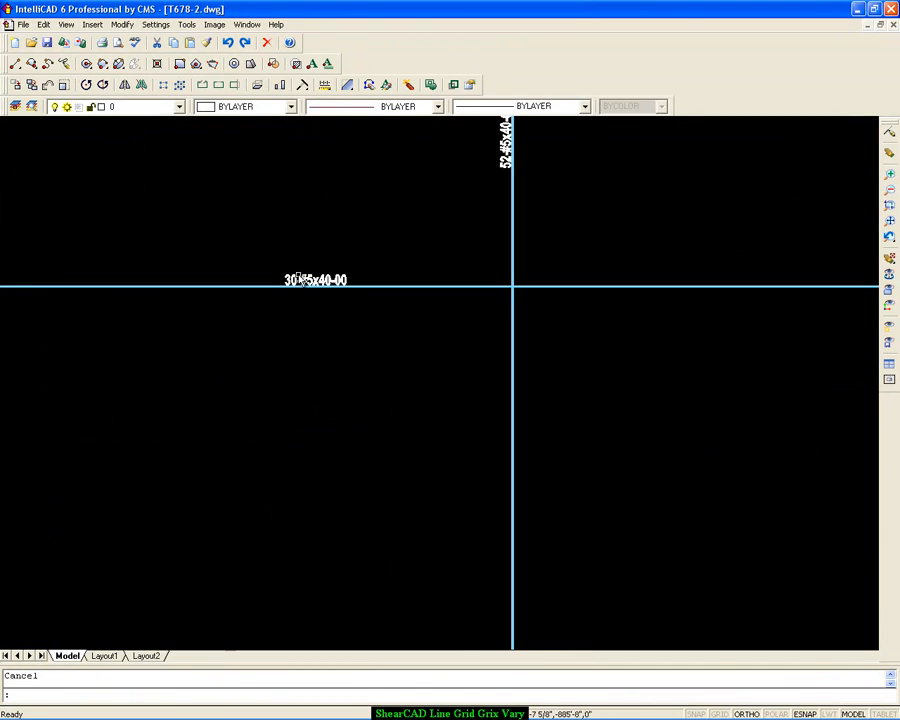
{"action": "scroll", "coordinate": [300, 280], "scroll_direction": "up", "scroll_amount": 3}
{"action": "scroll", "coordinate": [300, 281], "scroll_direction": "down", "scroll_amount": 6}
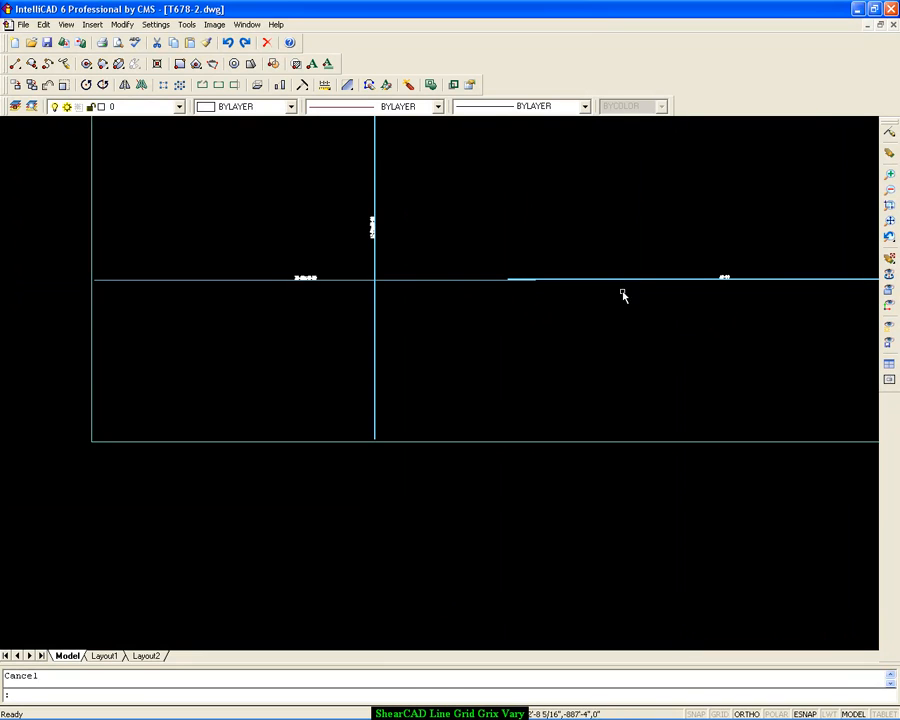
{"action": "scroll", "coordinate": [630, 290], "scroll_direction": "down", "scroll_amount": 4}
{"action": "middle_click_drag", "start_coordinate": [762, 273], "coordinate": [418, 317]}
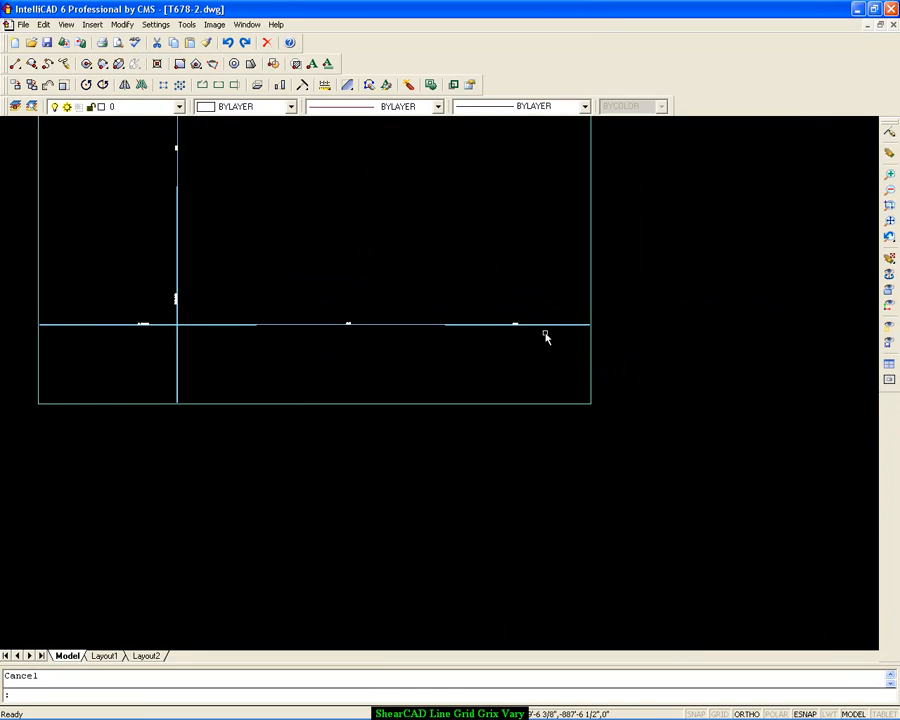
{"action": "middle_click_drag", "start_coordinate": [545, 337], "coordinate": [464, 356]}
{"action": "scroll", "coordinate": [466, 354], "scroll_direction": "up", "scroll_amount": 7}
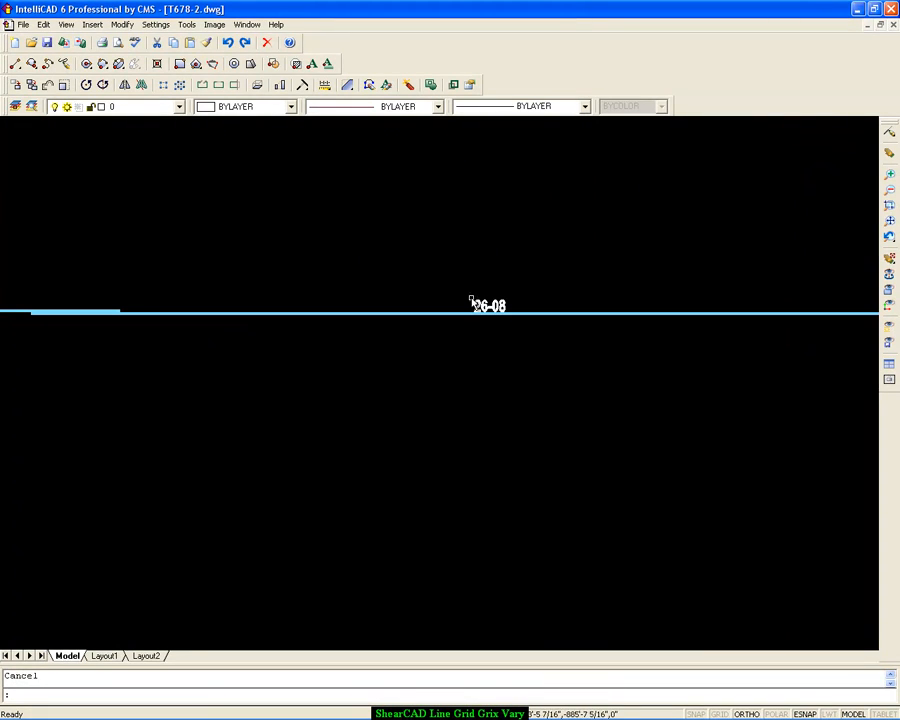
{"action": "scroll", "coordinate": [491, 310], "scroll_direction": "down", "scroll_amount": 6}
Check the label of the short widthwise bar in the lower GRIX structure and view the whole structure again.
{"action": "middle_click_drag", "start_coordinate": [376, 243], "coordinate": [458, 482]}
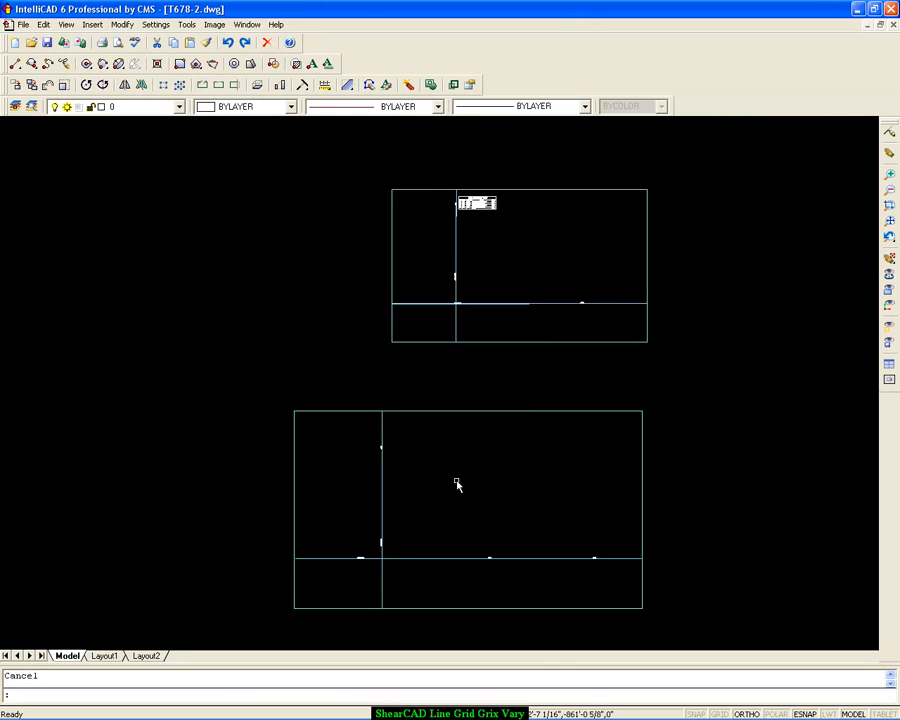
{"action": "scroll", "coordinate": [436, 452], "scroll_direction": "up", "scroll_amount": 6}
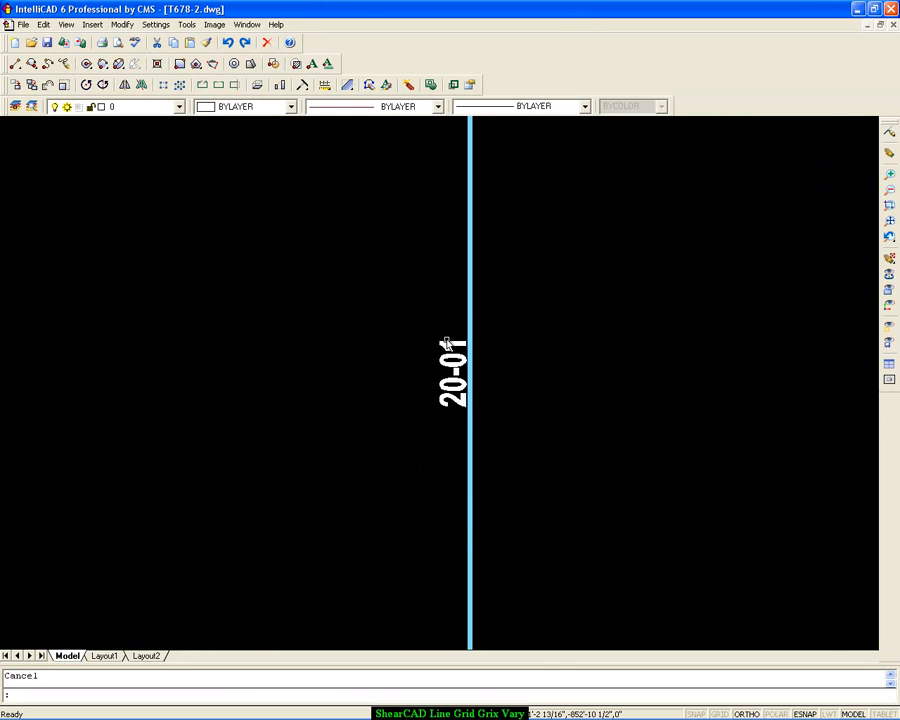
{"action": "scroll", "coordinate": [445, 350], "scroll_direction": "down", "scroll_amount": 3}
{"action": "scroll", "coordinate": [445, 352], "scroll_direction": "down", "scroll_amount": 5}
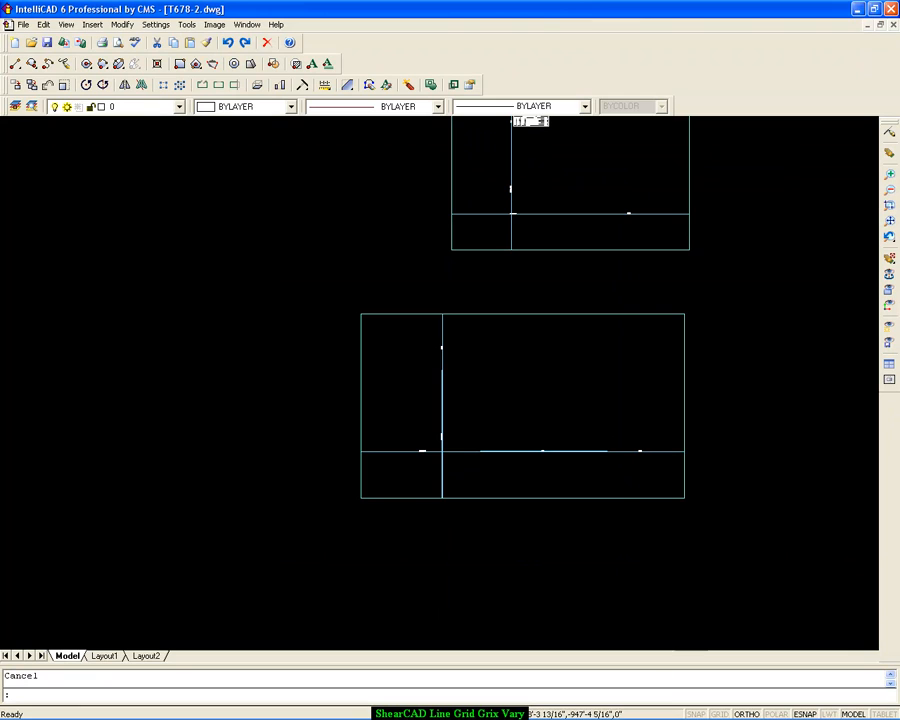
Switch to ShearCAD, start the callout for lines 301 to 305, title it GRIX FUNCTION TEST #2, and choose the Req, Qty, Size, Length, Mark format.
{"action": "left_click", "coordinate": [340, 709]}
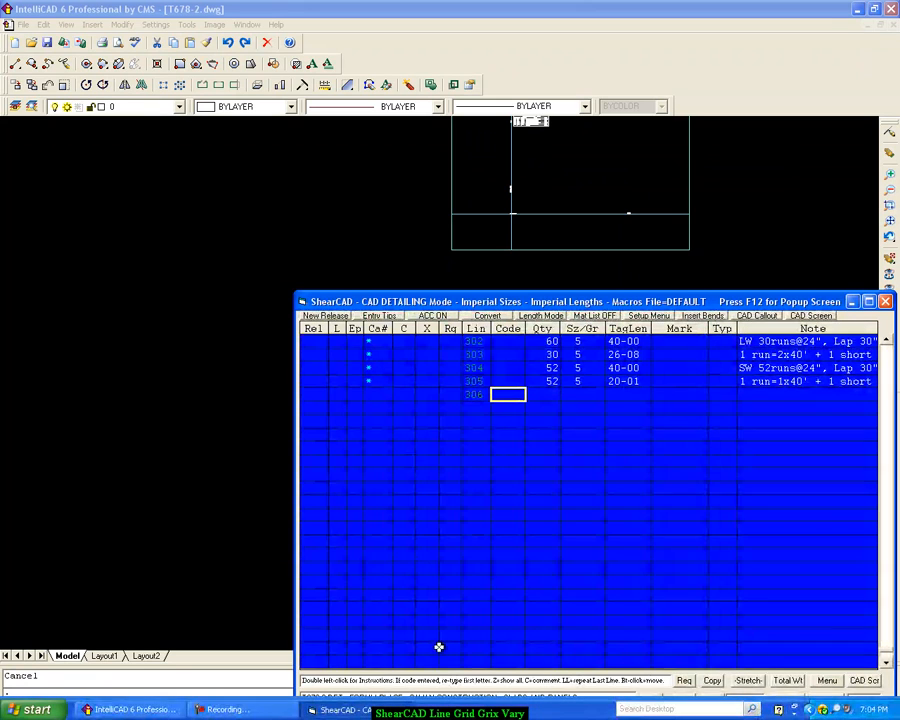
{"action": "double_click", "coordinate": [369, 371]}
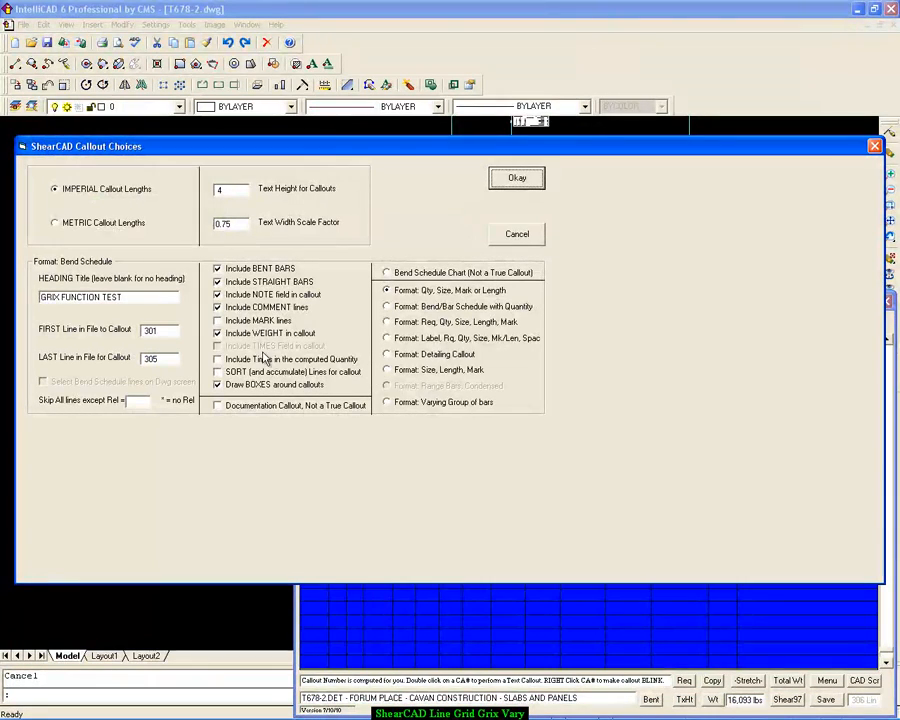
{"action": "left_click", "coordinate": [139, 298]}
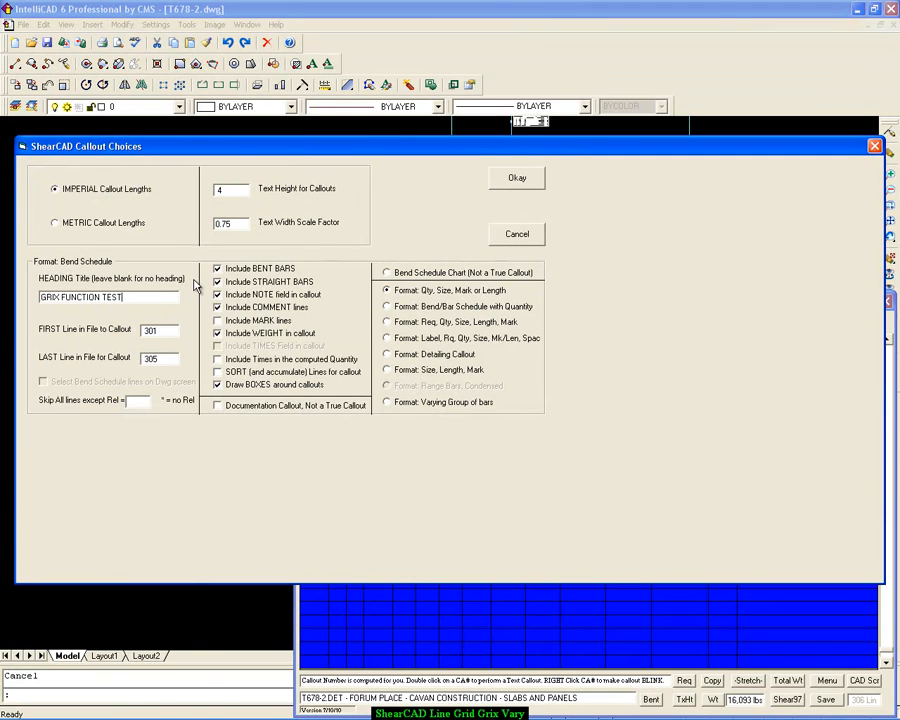
{"action": "type", "text": "#2"}
{"action": "left_click", "coordinate": [390, 322]}
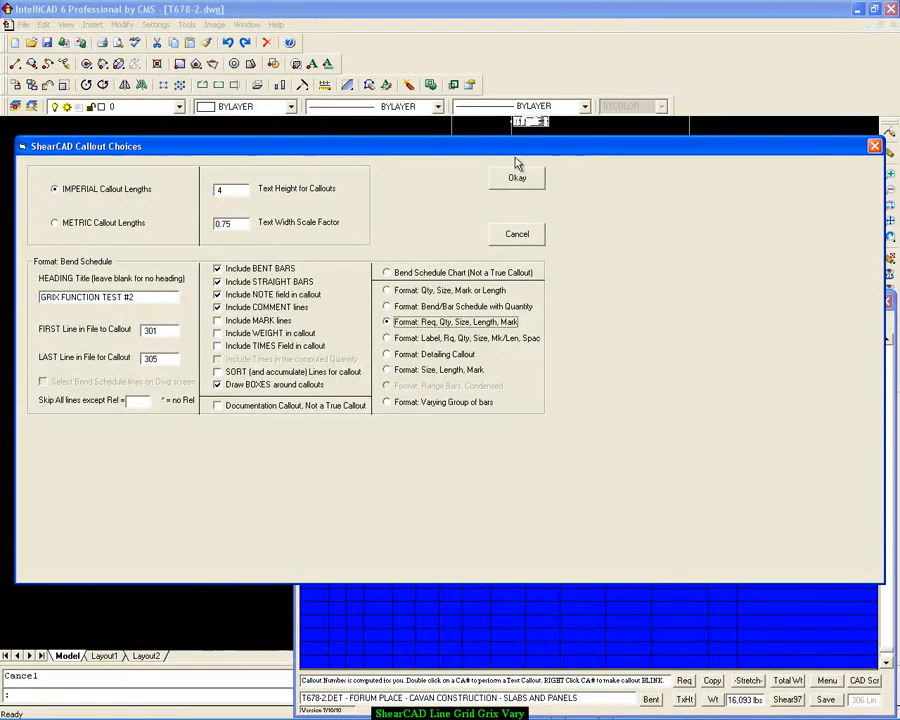
Accept the callout choices, place the table inside the lower GRIX structure beside the widthwise run, and inspect it close up.
{"action": "left_click", "coordinate": [517, 177]}
{"action": "left_click", "coordinate": [470, 371]}
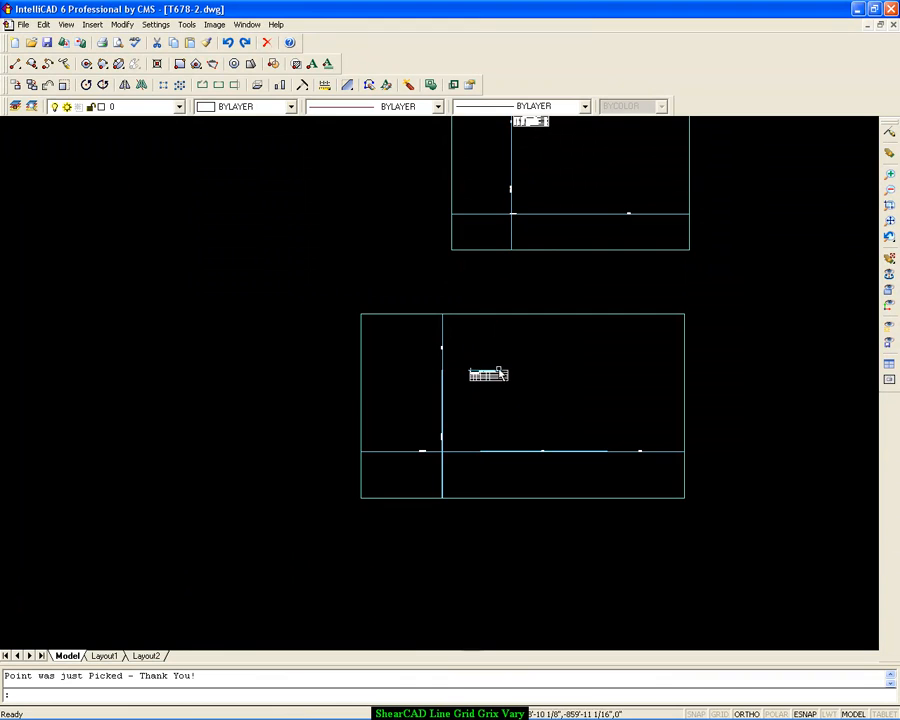
{"action": "scroll", "coordinate": [500, 368], "scroll_direction": "up", "scroll_amount": 6}
{"action": "mouse_move", "coordinate": [511, 373]}
{"action": "middle_mouse_down"}
{"action": "mouse_move", "coordinate": [343, 291]}
{"action": "mouse_move", "coordinate": [434, 301]}
{"action": "mouse_move", "coordinate": [545, 276]}
{"action": "middle_mouse_up"}
{"action": "scroll", "coordinate": [342, 299], "scroll_direction": "up", "scroll_amount": 6}
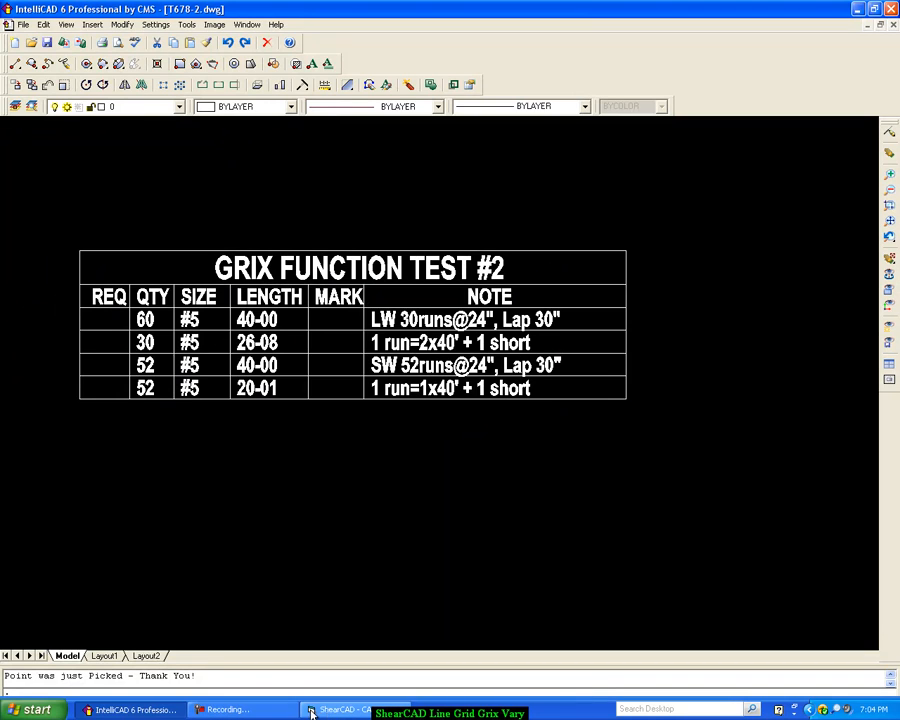
Switch to ShearCAD, list all function codes on line 307, and read the manual guidelines for the VARY function.
{"action": "left_click", "coordinate": [326, 708]}
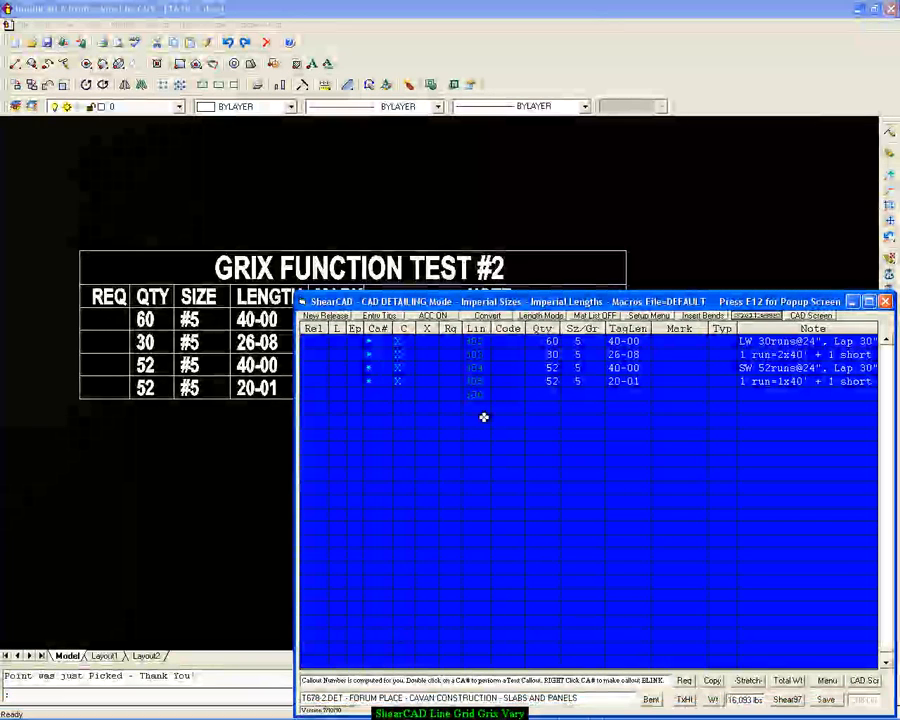
{"action": "left_click", "coordinate": [497, 410]}
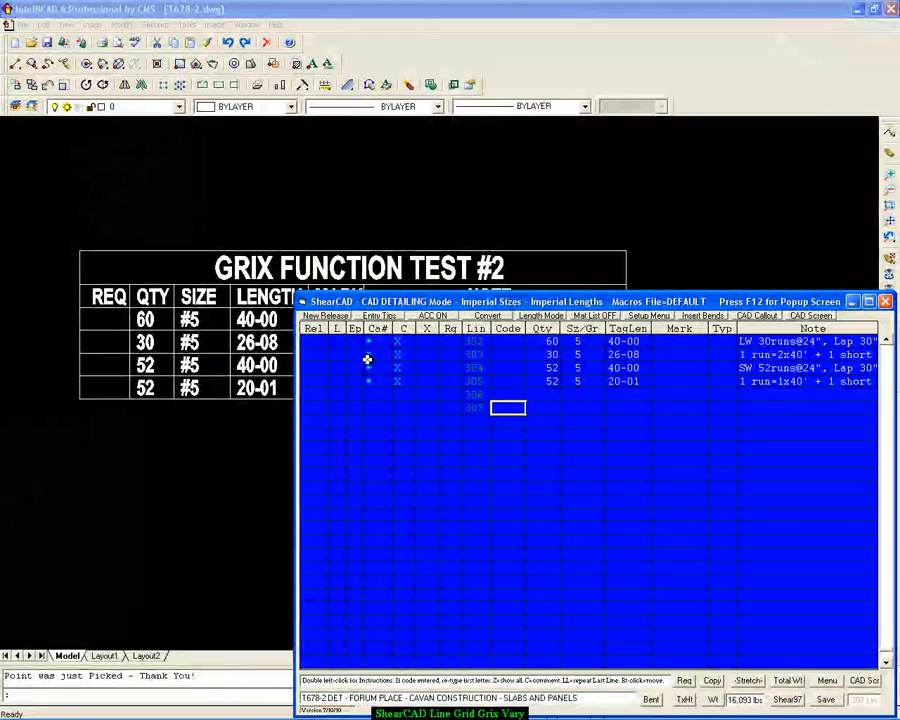
{"action": "type", "text": "VAR"}
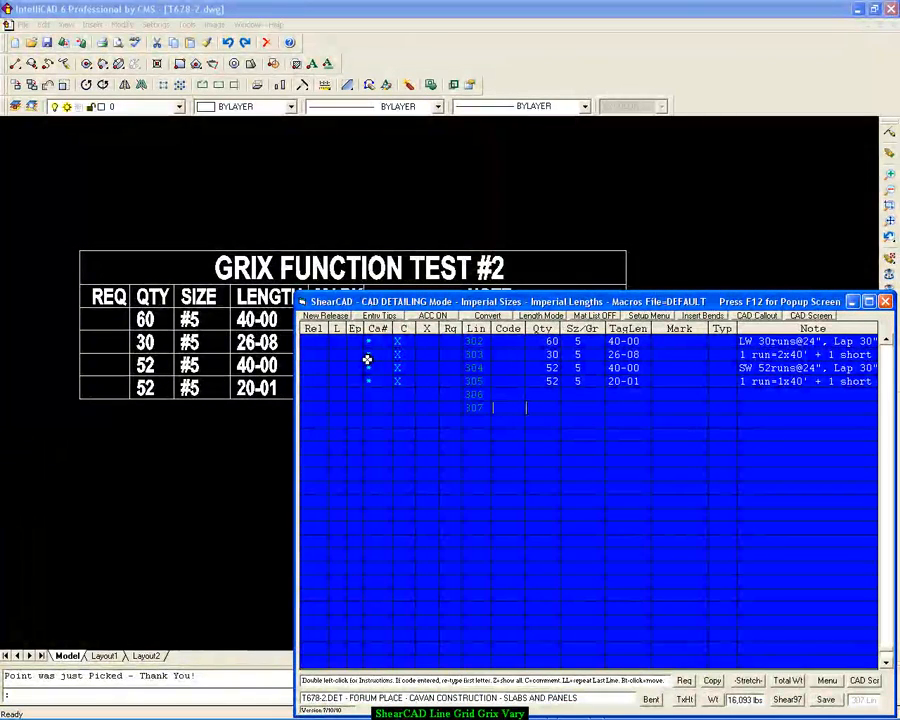
{"action": "type", "text": "Z"}
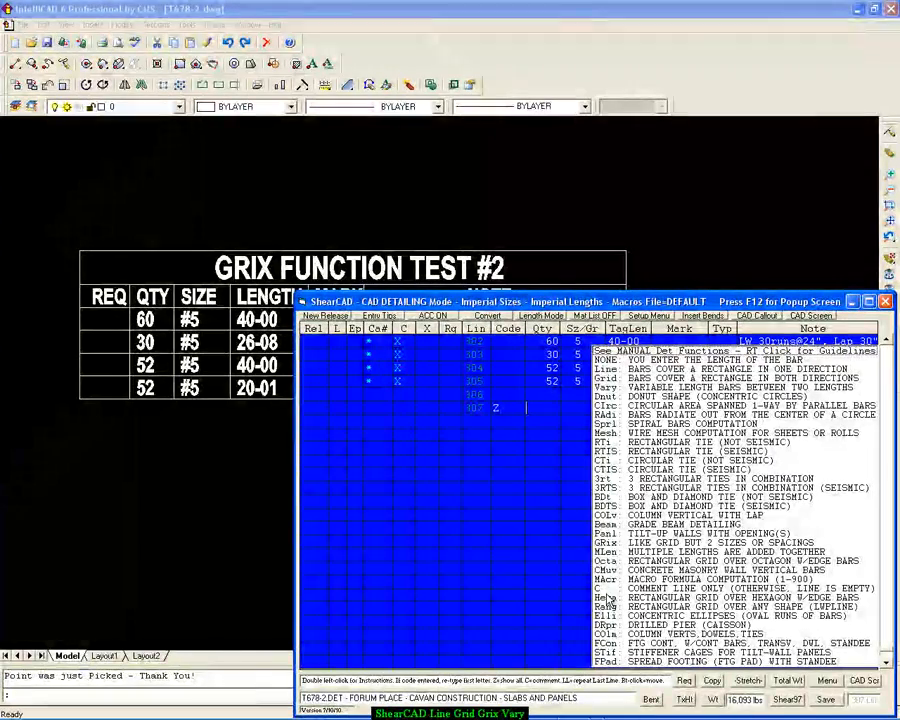
{"action": "right_click", "coordinate": [620, 395]}
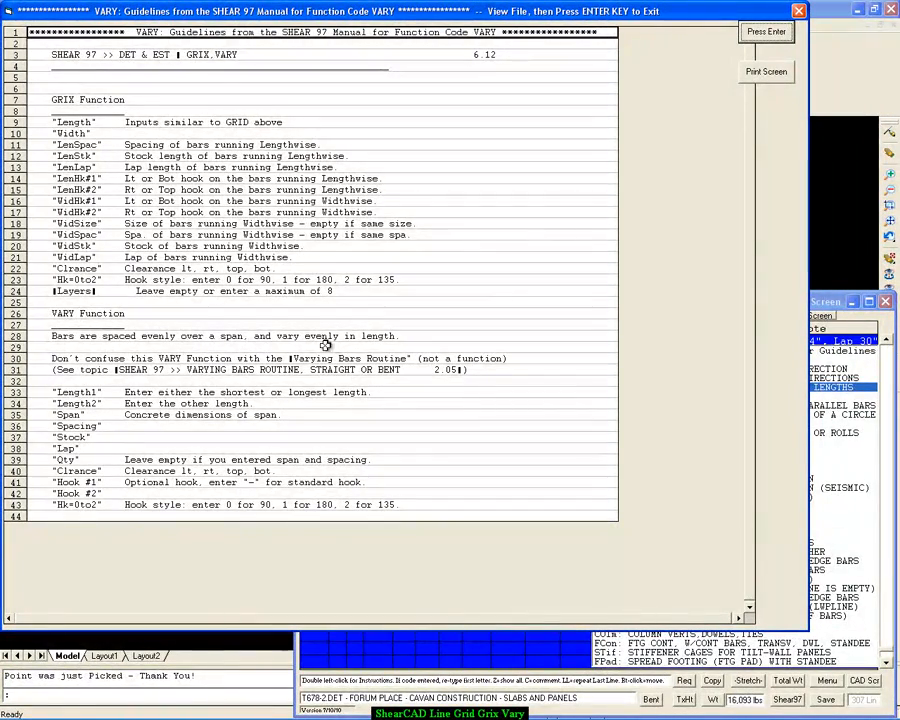
{"action": "left_click", "coordinate": [766, 33]}
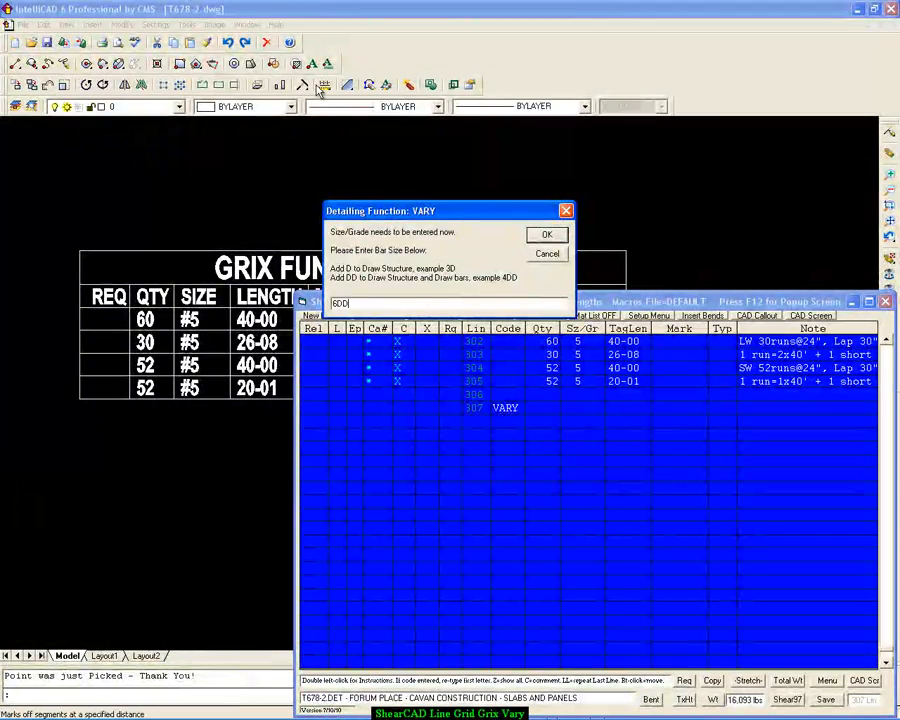
Enter bar size 6DD for the VARY function on line 307 and pick the structure's lower left point in the empty area below the GRIX structures.
{"action": "key", "text": "Return"}
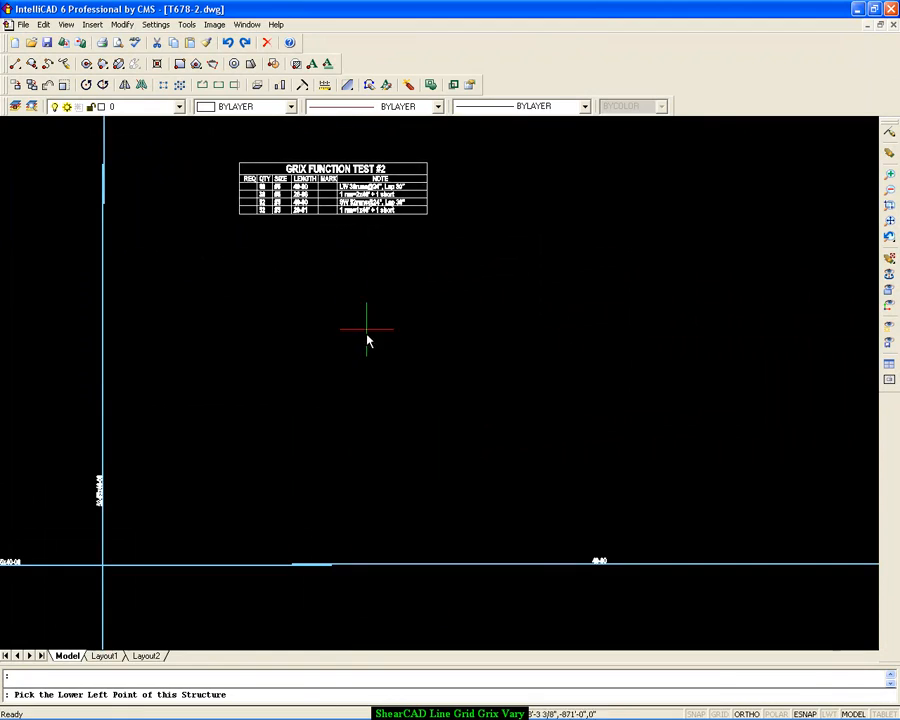
{"action": "scroll", "coordinate": [367, 341], "scroll_direction": "down", "scroll_amount": 5}
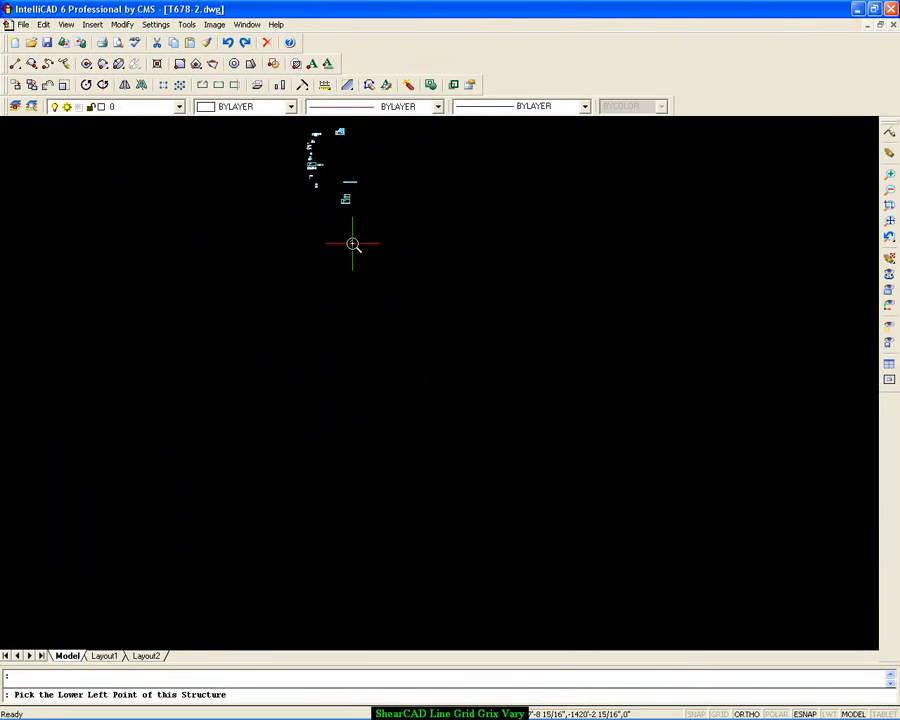
{"action": "scroll", "coordinate": [346, 218], "scroll_direction": "up", "scroll_amount": 5}
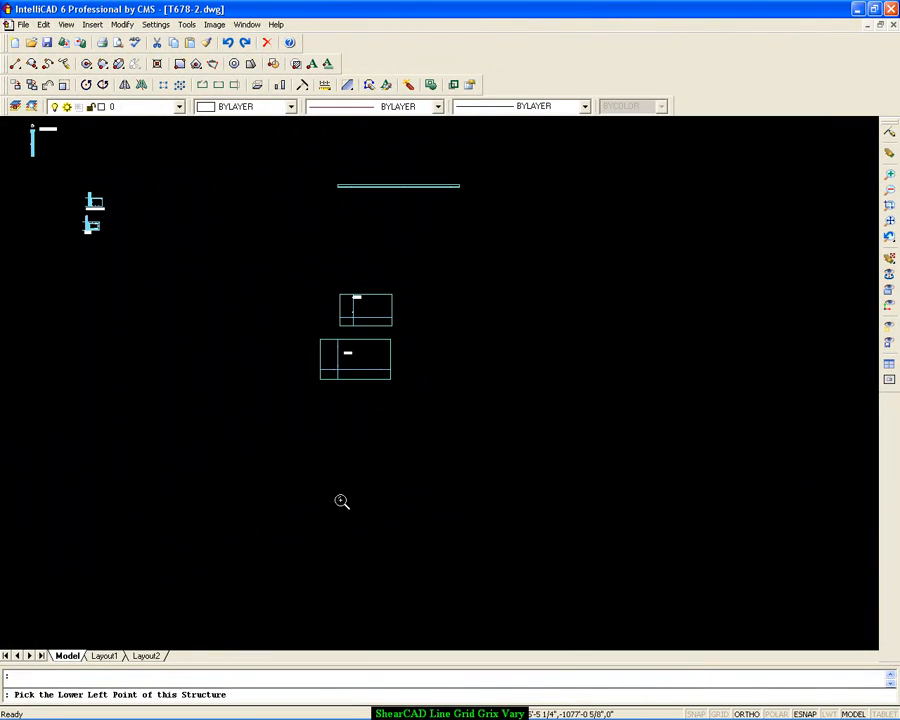
{"action": "scroll", "coordinate": [336, 480], "scroll_direction": "up", "scroll_amount": 4}
{"action": "scroll", "coordinate": [260, 465], "scroll_direction": "down", "scroll_amount": 1}
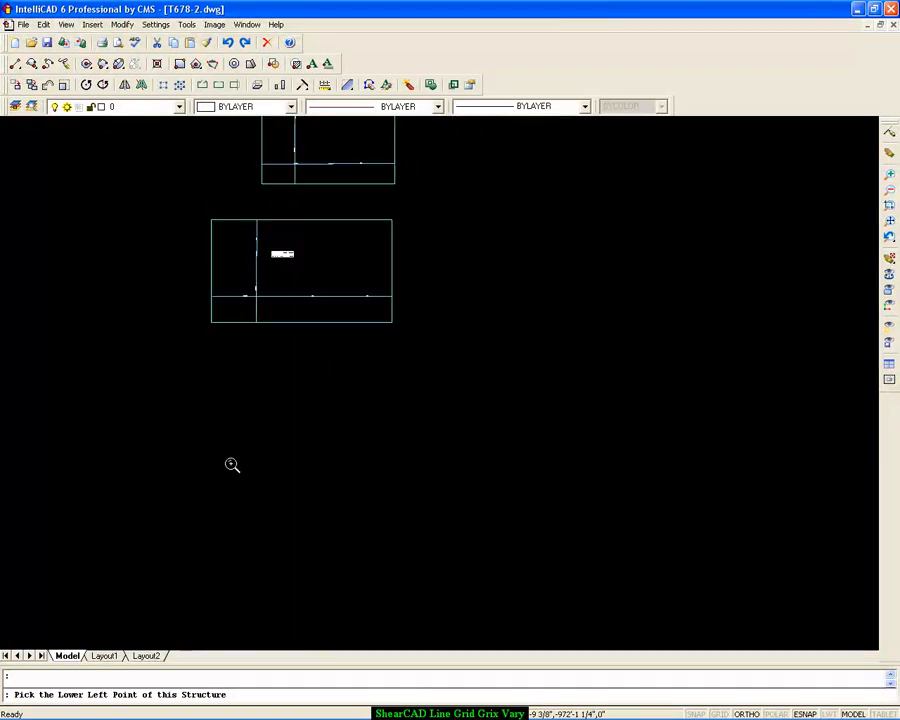
{"action": "left_click", "coordinate": [155, 533]}
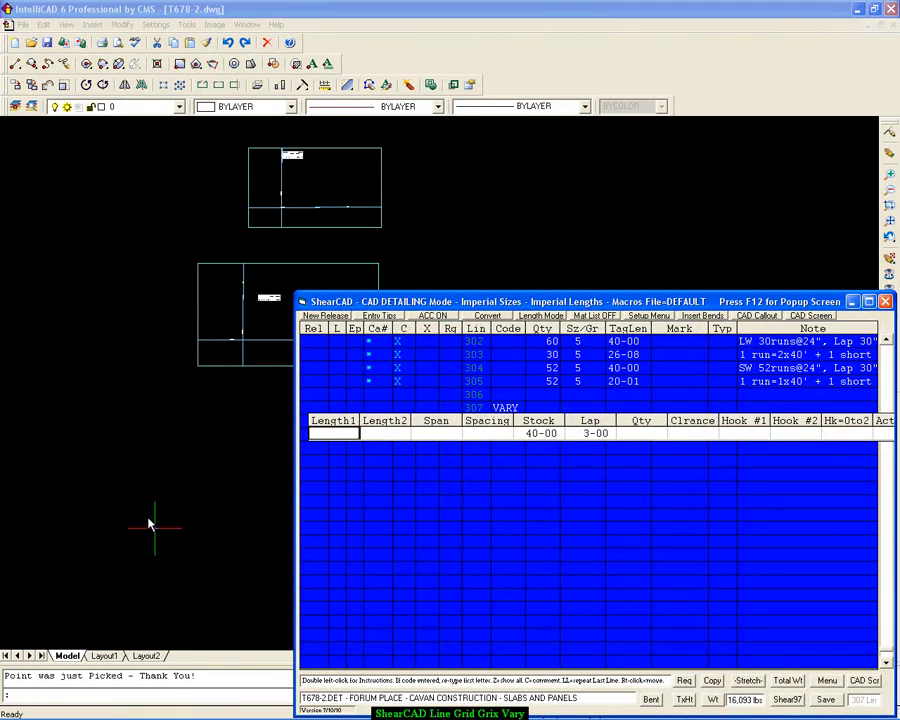
{"action": "key", "text": "Return"}
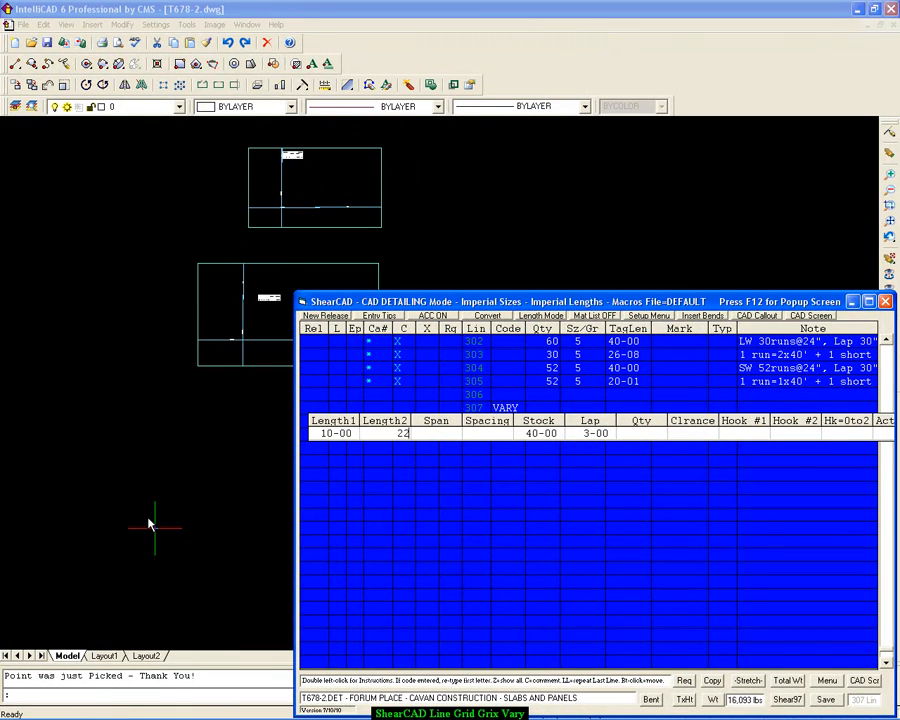
{"action": "type", "text": "22"}
{"action": "key", "text": "Return"}
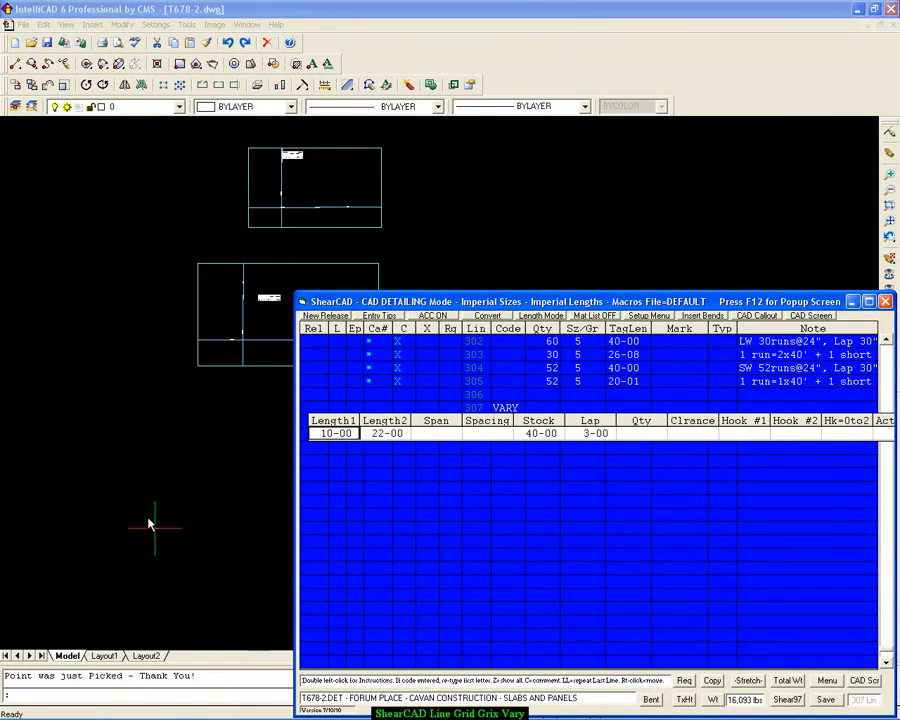
Set the VARY lengths to 60-00 and 70-00, the span to 80-00 and the spacing to 4-00, keeping the 40-00 stock length.
{"action": "type", "text": "60"}
{"action": "key", "text": "Return"}
{"action": "type", "text": "7"}
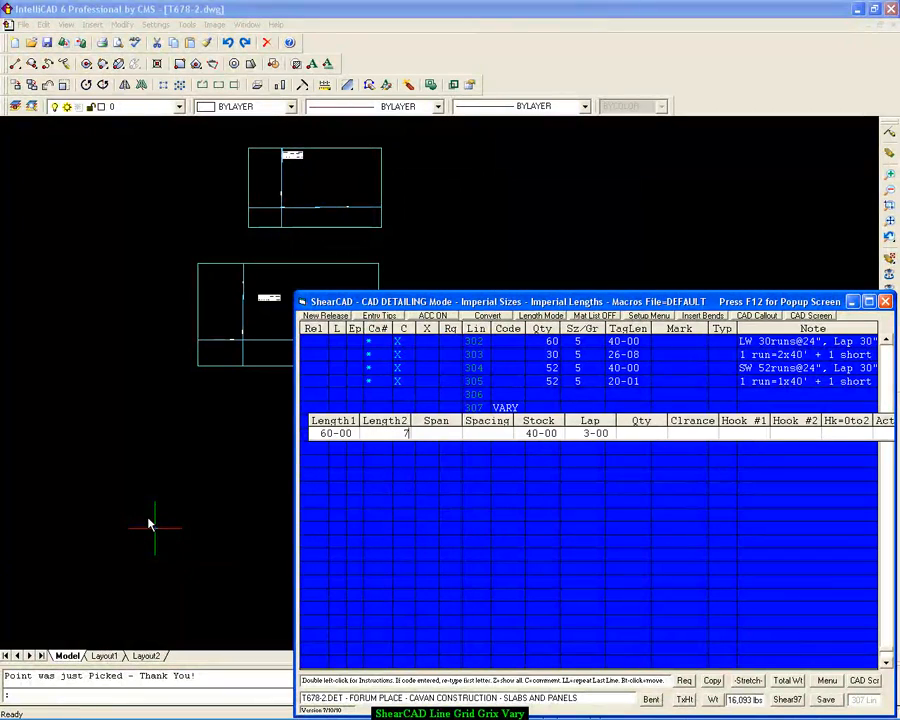
{"action": "type", "text": "0"}
{"action": "key", "text": "Return"}
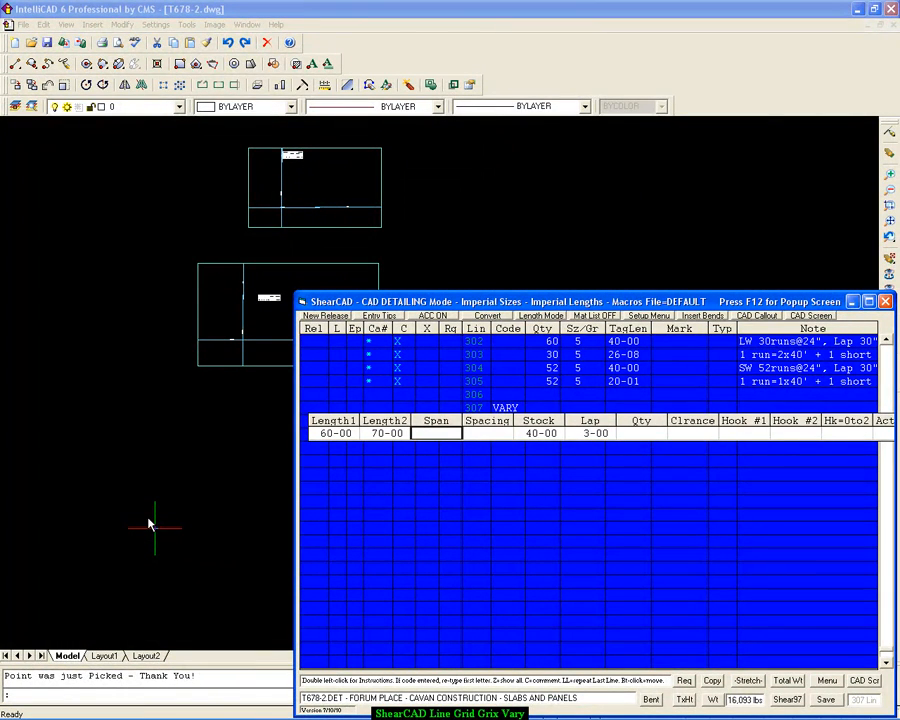
{"action": "type", "text": "80"}
{"action": "key", "text": "Return"}
{"action": "type", "text": "4"}
{"action": "key", "text": "Return"}
{"action": "key", "text": "Return"}
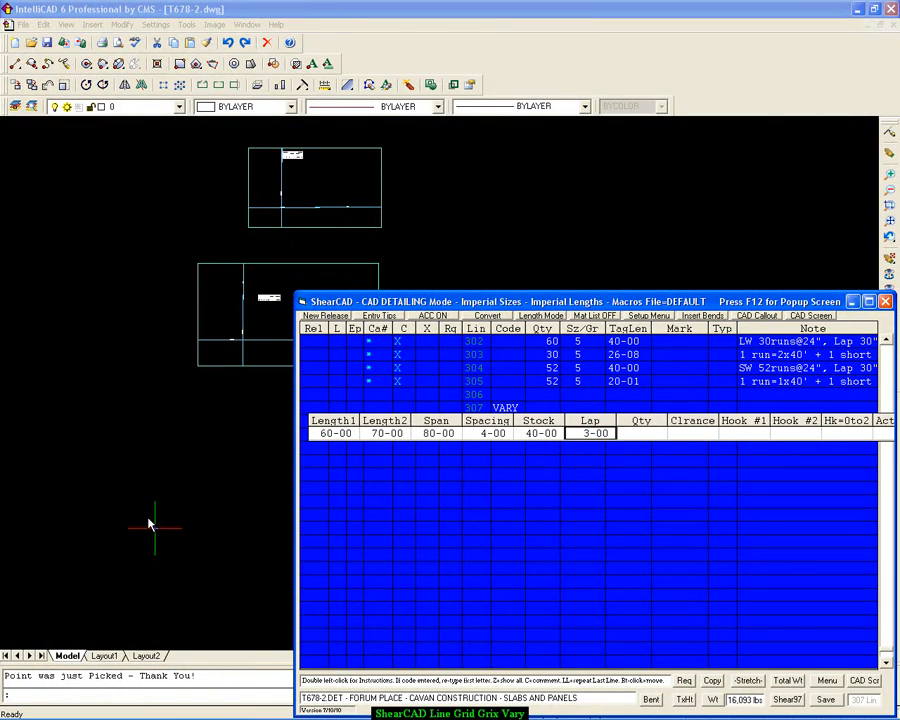
Keep the 3-00 lap, set the clearance to 0-02, leave quantity and hooks blank, and answer Y for Act to draw the VARY structure.
{"action": "key", "text": "Return"}
{"action": "key", "text": "Return"}
{"action": "type", "text": "-02"}
{"action": "key", "text": "Return"}
{"action": "key", "text": "Return"}
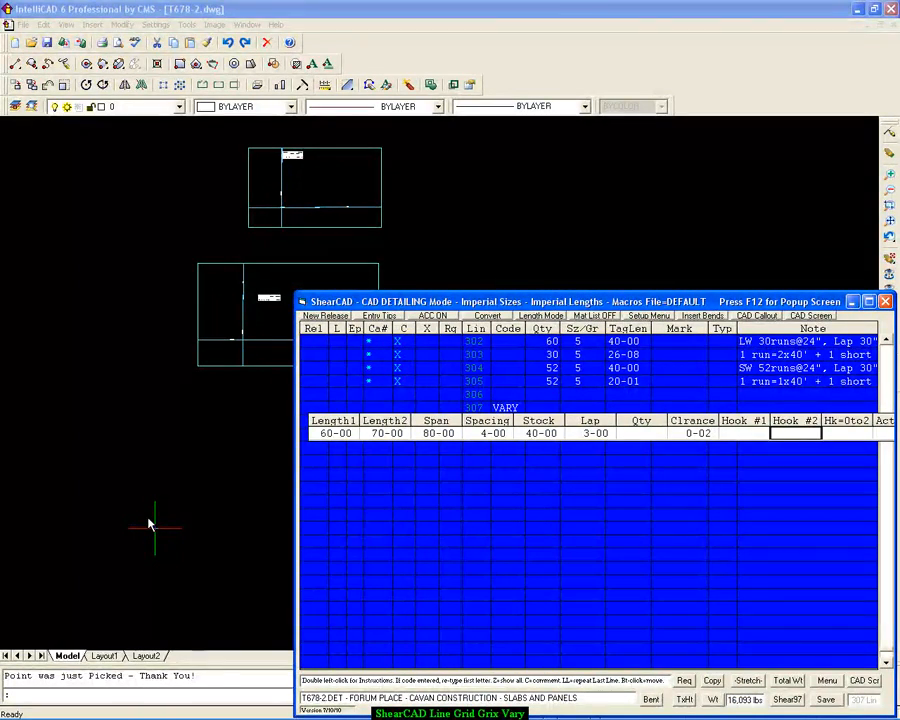
{"action": "key", "text": "Left"}
{"action": "key", "text": "Return"}
{"action": "key", "text": "Return"}
{"action": "key", "text": "Return"}
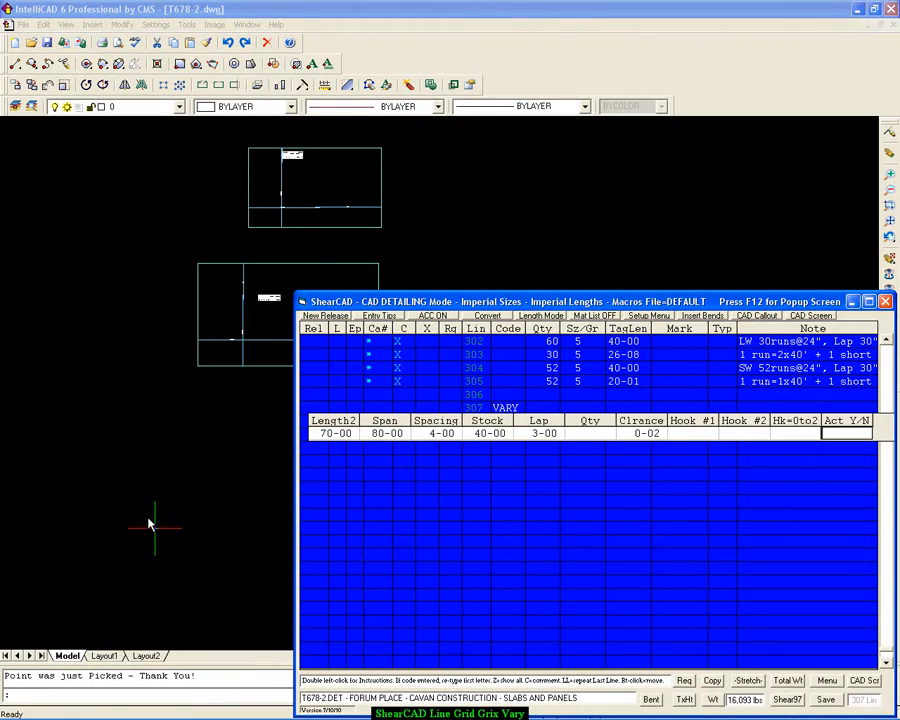
{"action": "type", "text": "Y"}
{"action": "key", "text": "Return"}
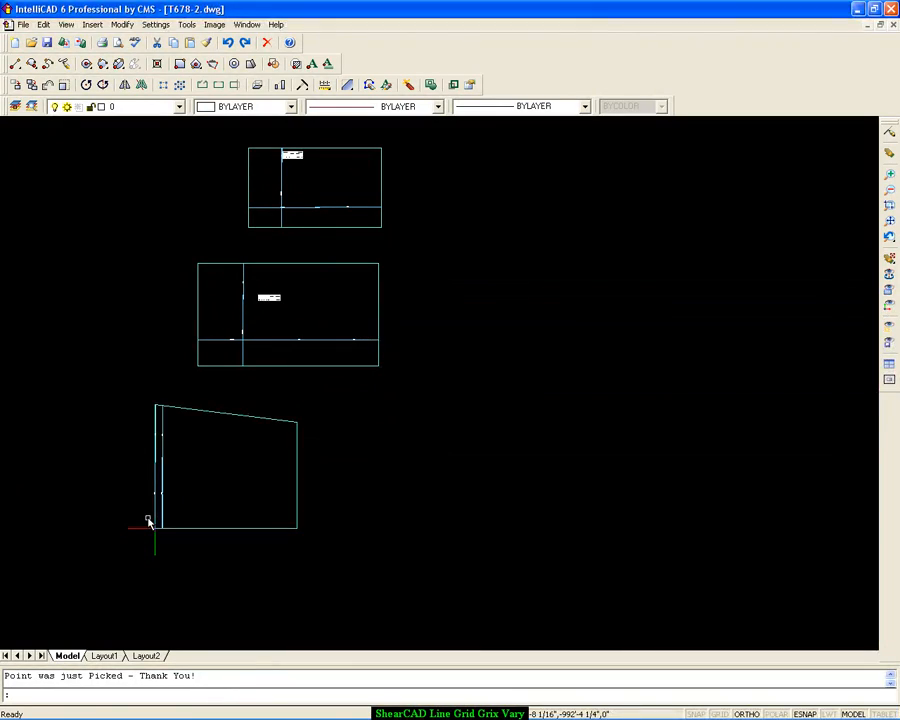
Examine the drawn bar runs and their laps along the tall side of the sloped VARY structure.
{"action": "left_click", "coordinate": [190, 541]}
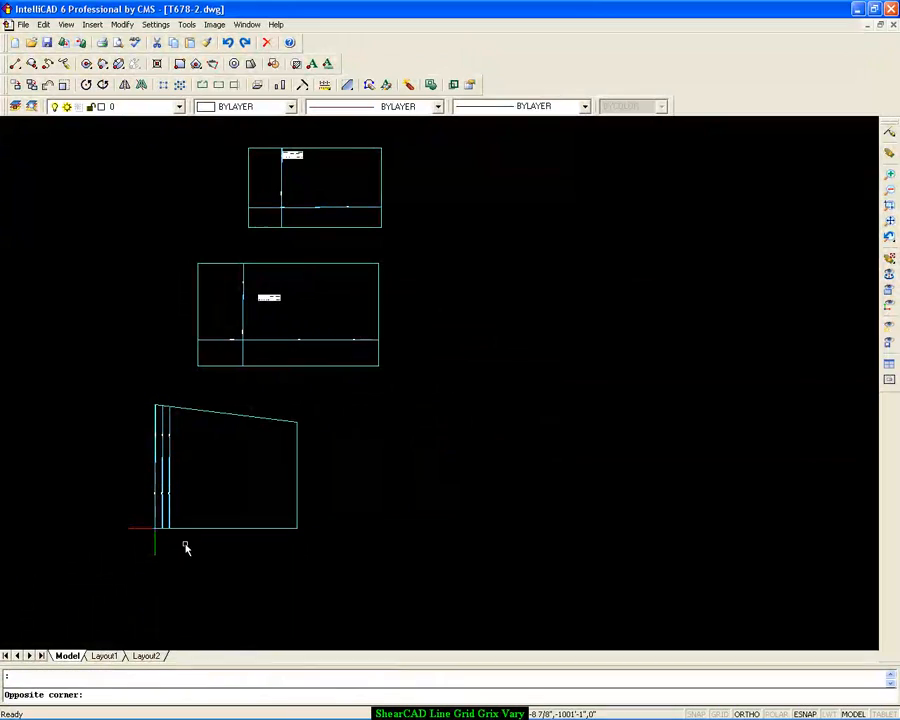
{"action": "key", "text": "Escape"}
{"action": "scroll", "coordinate": [155, 454], "scroll_direction": "up", "scroll_amount": 5}
{"action": "scroll", "coordinate": [183, 442], "scroll_direction": "up", "scroll_amount": 2}
{"action": "scroll", "coordinate": [183, 442], "scroll_direction": "up", "scroll_amount": 5}
{"action": "scroll", "coordinate": [221, 475], "scroll_direction": "down", "scroll_amount": 4}
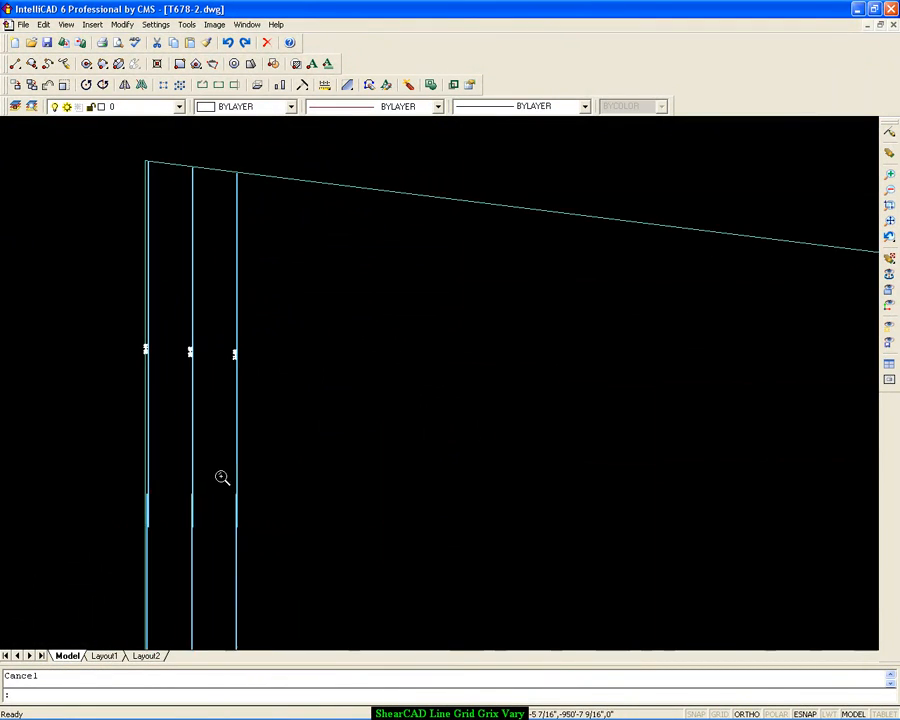
{"action": "middle_click_drag", "start_coordinate": [236, 496], "coordinate": [270, 330]}
{"action": "mouse_move", "coordinate": [286, 533]}
{"action": "middle_mouse_down"}
{"action": "mouse_move", "coordinate": [299, 499]}
{"action": "mouse_move", "coordinate": [314, 323]}
{"action": "mouse_move", "coordinate": [291, 395]}
{"action": "middle_mouse_up"}
{"action": "scroll", "coordinate": [300, 375], "scroll_direction": "up", "scroll_amount": 5}
{"action": "scroll", "coordinate": [290, 340], "scroll_direction": "down", "scroll_amount": 5}
{"action": "scroll", "coordinate": [295, 330], "scroll_direction": "down", "scroll_amount": 5}
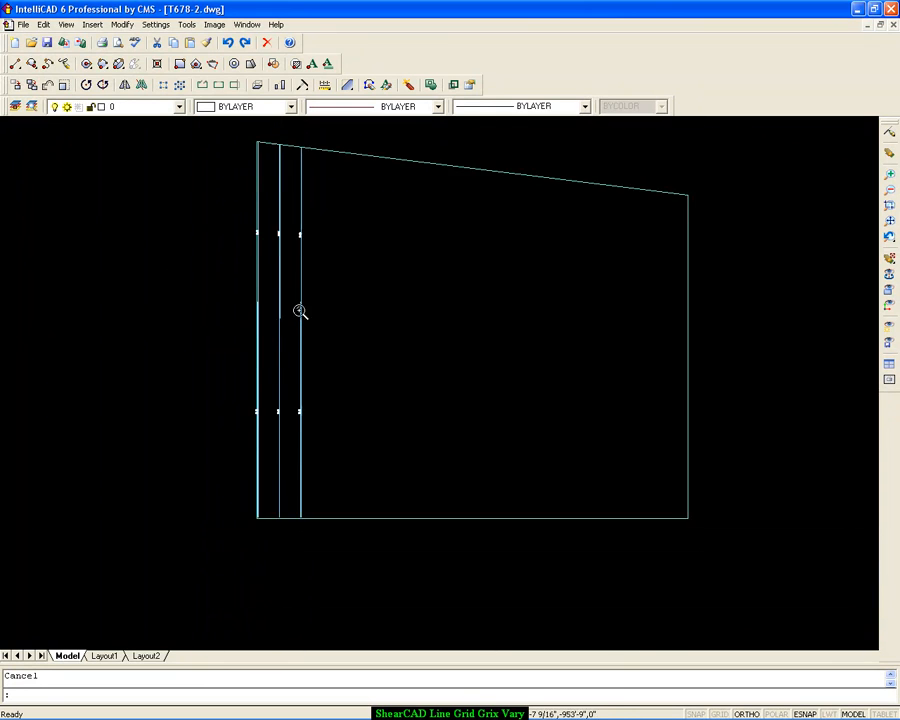
Examine the length labels of the upper bars in the three VARY runs, and return to the view of the whole structure.
{"action": "middle_click_drag", "start_coordinate": [293, 263], "coordinate": [285, 446]}
{"action": "scroll", "coordinate": [285, 440], "scroll_direction": "up", "scroll_amount": 6}
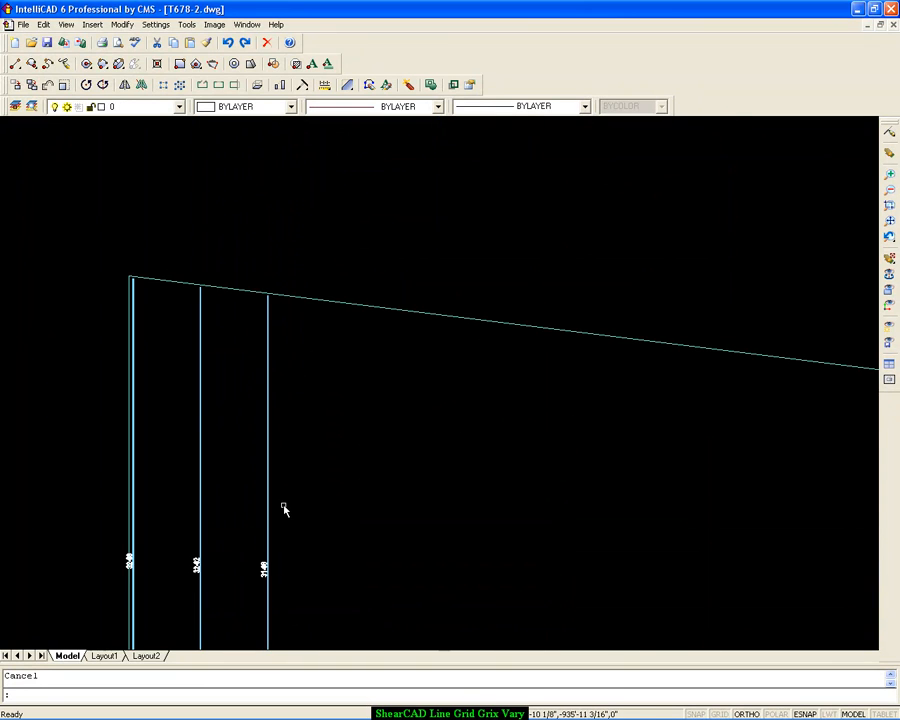
{"action": "middle_click_drag", "start_coordinate": [284, 510], "coordinate": [323, 372]}
{"action": "scroll", "coordinate": [323, 372], "scroll_direction": "up", "scroll_amount": 1}
{"action": "scroll", "coordinate": [215, 462], "scroll_direction": "up", "scroll_amount": 5}
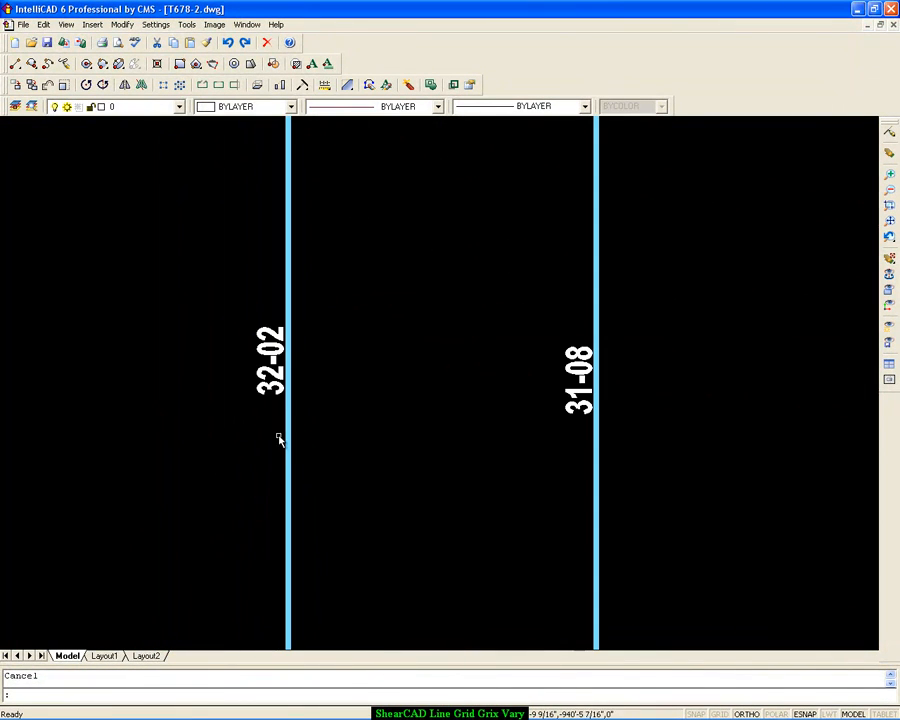
{"action": "middle_click_drag", "start_coordinate": [241, 430], "coordinate": [431, 424]}
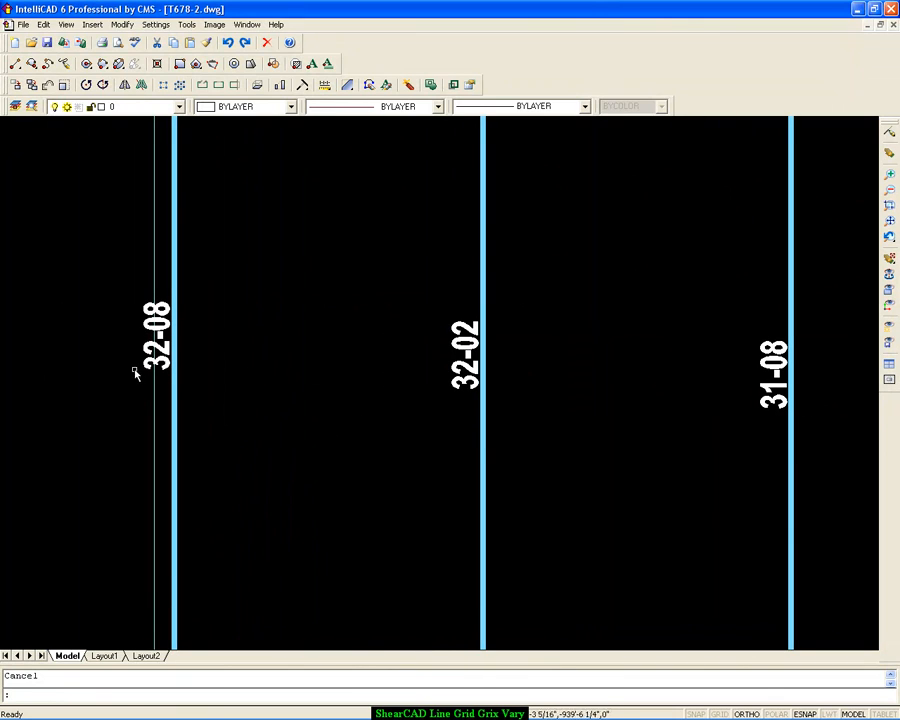
{"action": "scroll", "coordinate": [570, 378], "scroll_direction": "down", "scroll_amount": 8}
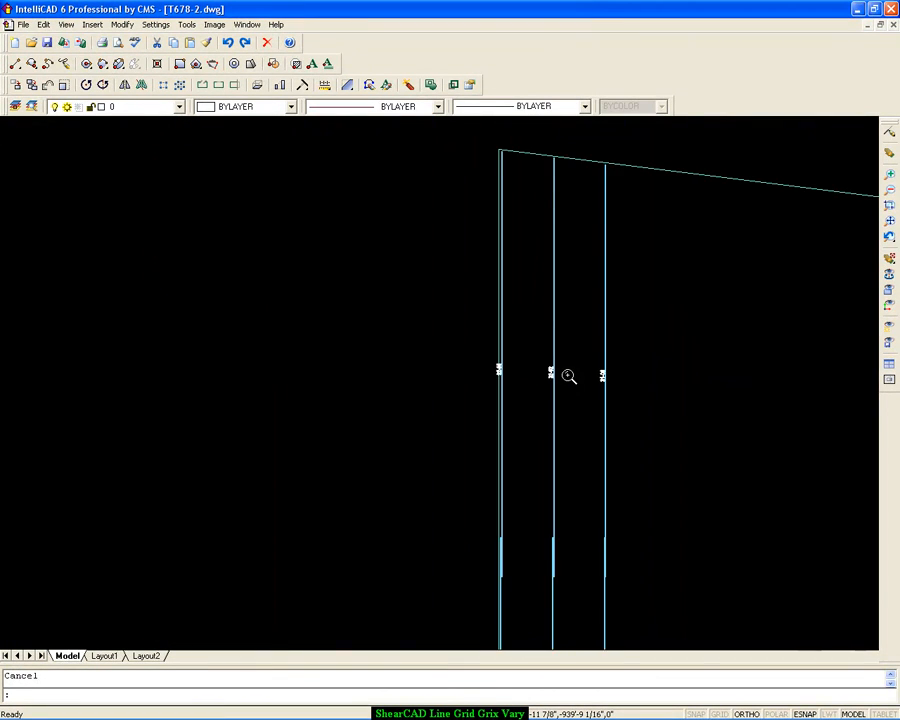
{"action": "middle_click_drag", "start_coordinate": [568, 381], "coordinate": [223, 368]}
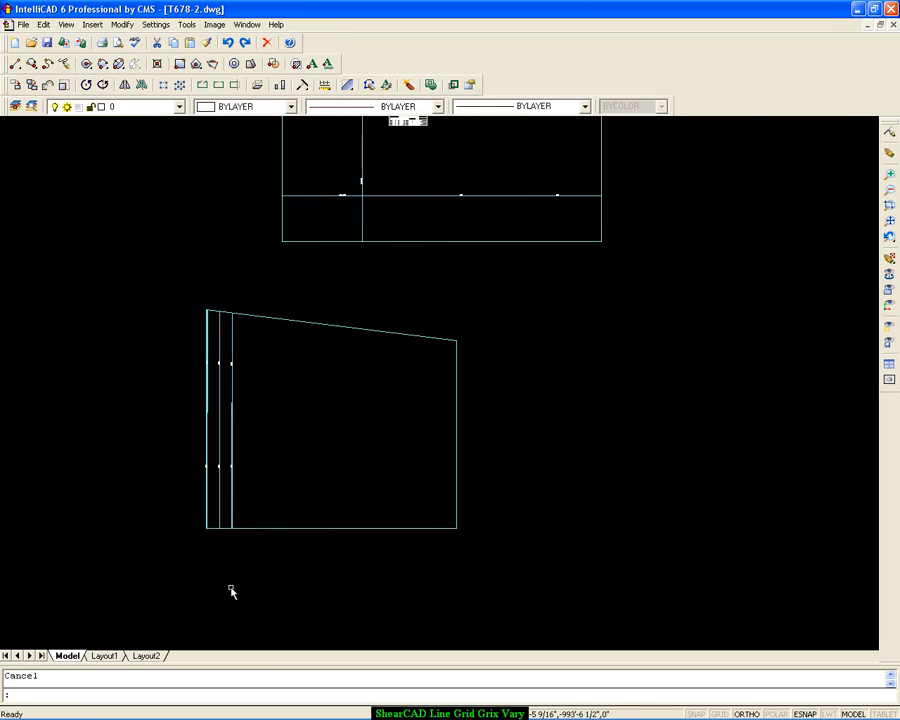
Switch to ShearCAD, start the callout for lines 307 to 350, and title it VARY FUNCTION TEST.
{"action": "left_click", "coordinate": [340, 709]}
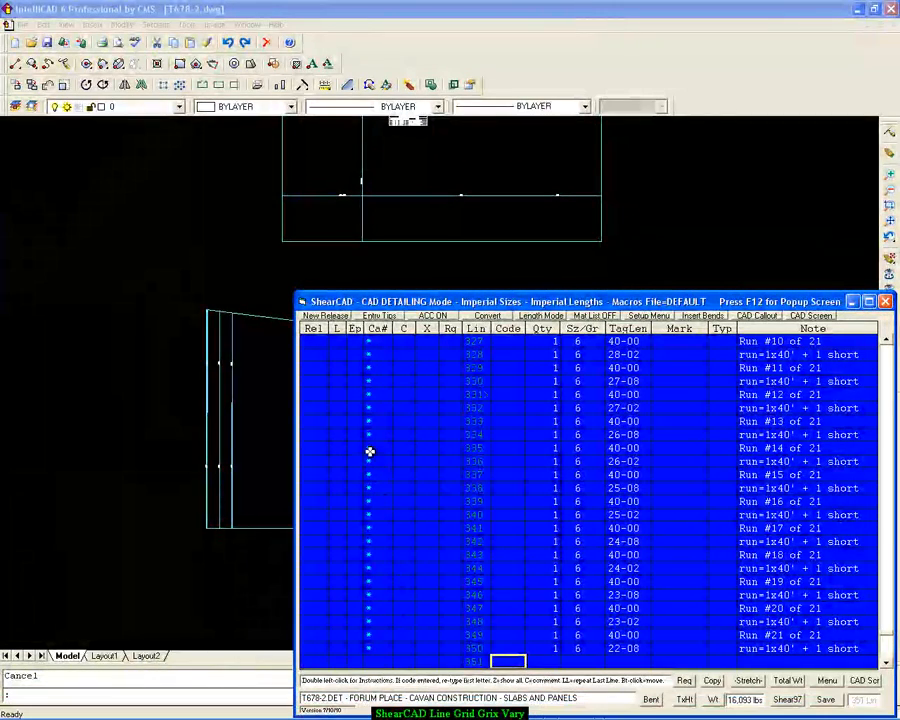
{"action": "double_click", "coordinate": [369, 452]}
{"action": "left_click", "coordinate": [150, 298]}
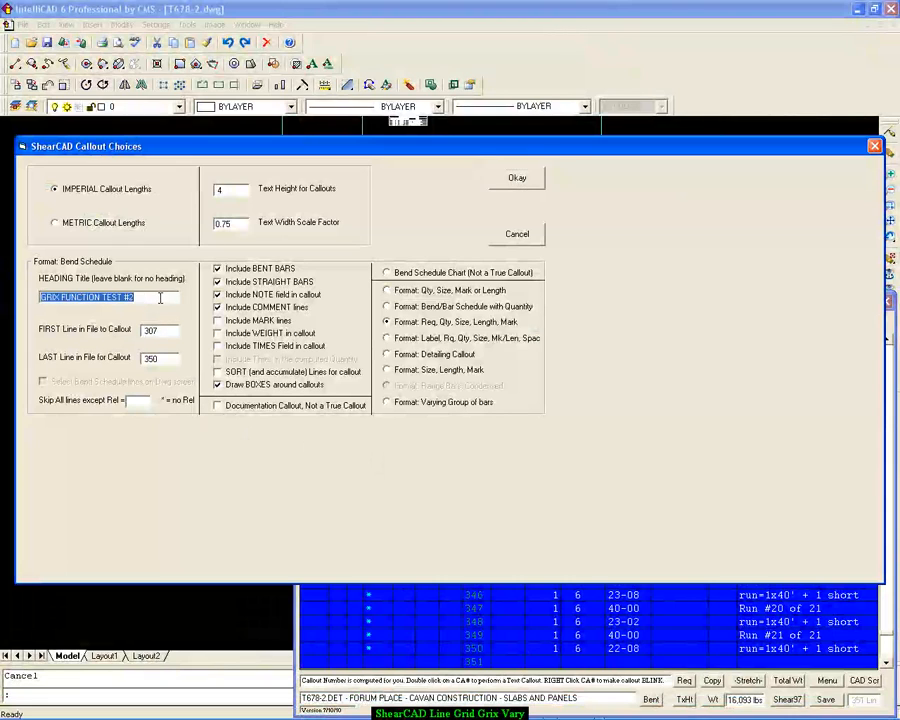
{"action": "left_click", "coordinate": [160, 297]}
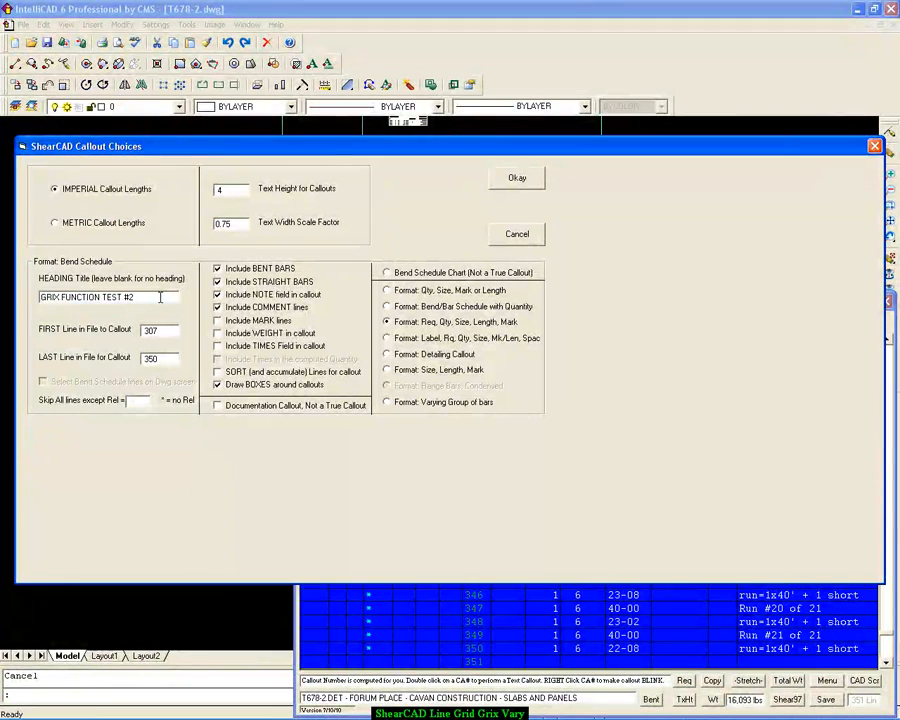
{"action": "type", "text": "VARY"}
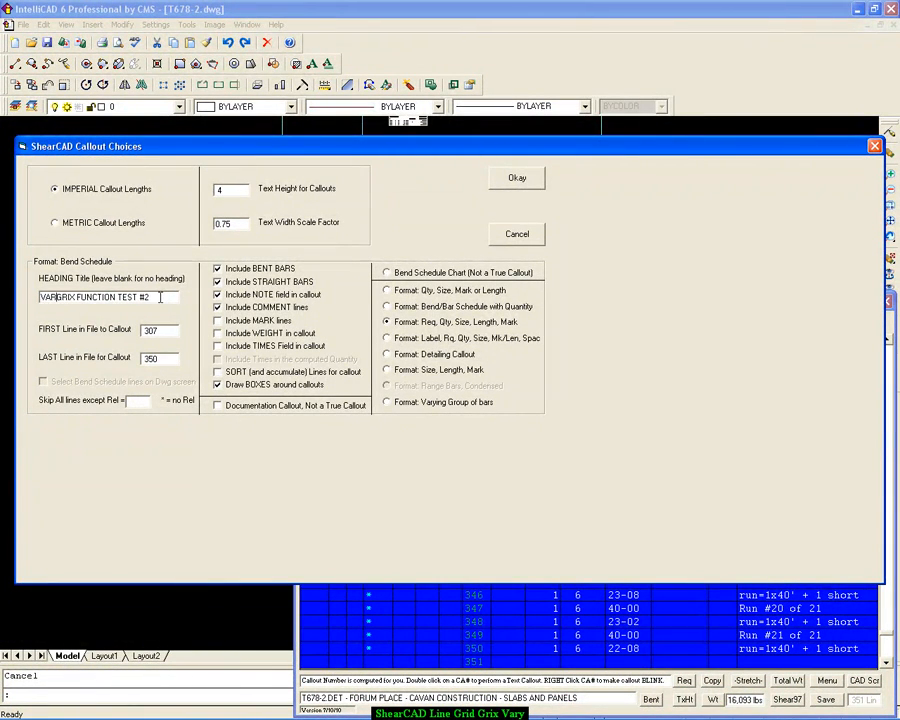
{"action": "key", "text": "Delete"}
{"action": "key", "text": "Delete"}
{"action": "key", "text": "Delete"}
{"action": "key", "text": "Delete"}
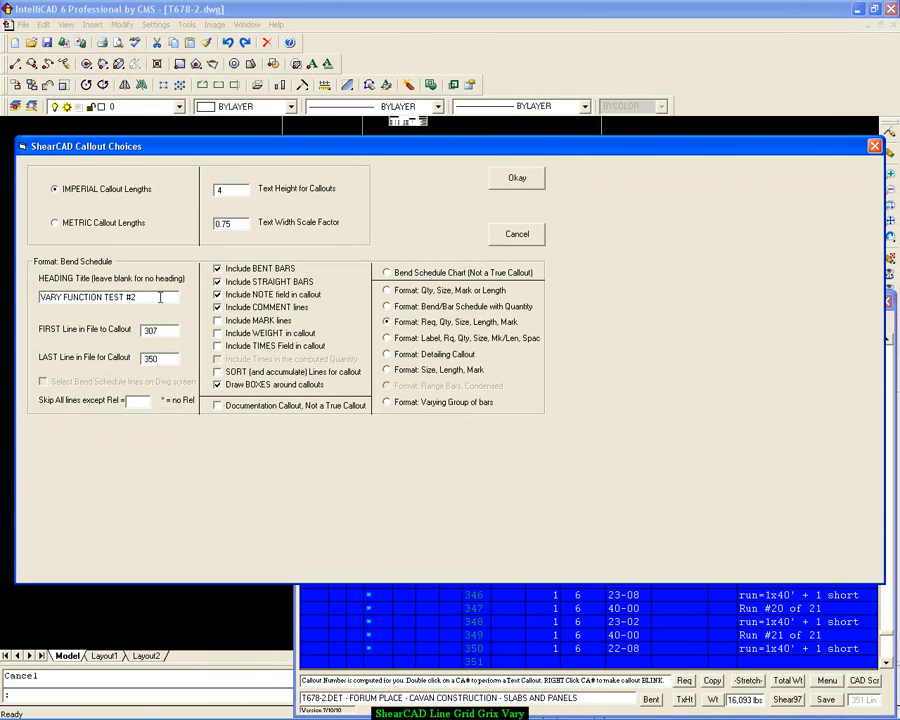
{"action": "key", "text": "End"}
{"action": "key", "text": "BackSpace"}
{"action": "key", "text": "BackSpace"}
Choose the Size, Length, Mark format, place the callout table inside the sloped VARY structure beside the bar runs, and inspect it.
{"action": "left_click", "coordinate": [387, 370]}
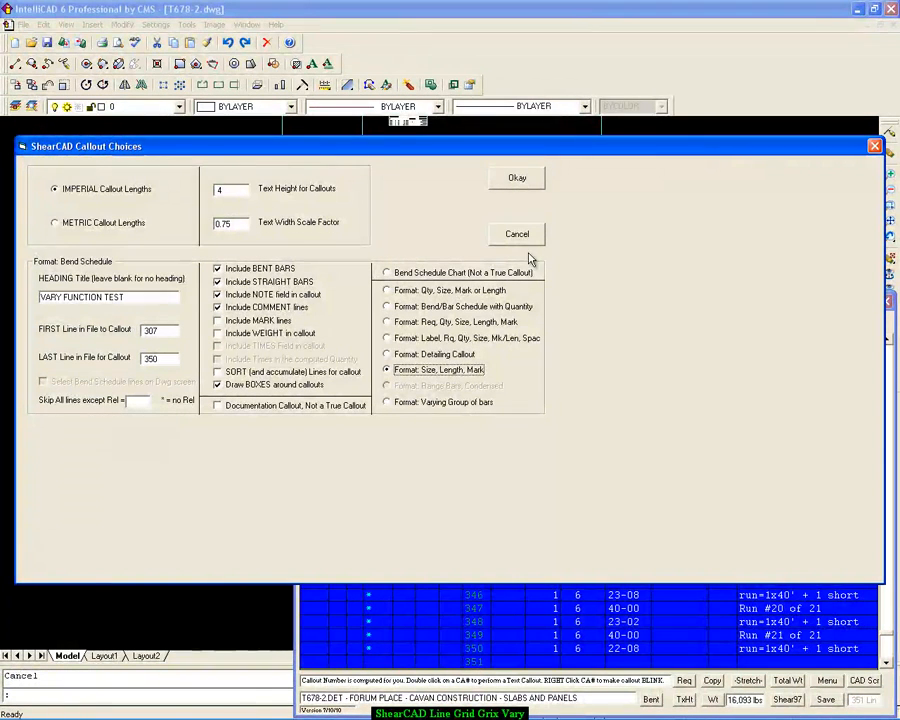
{"action": "left_click", "coordinate": [517, 177]}
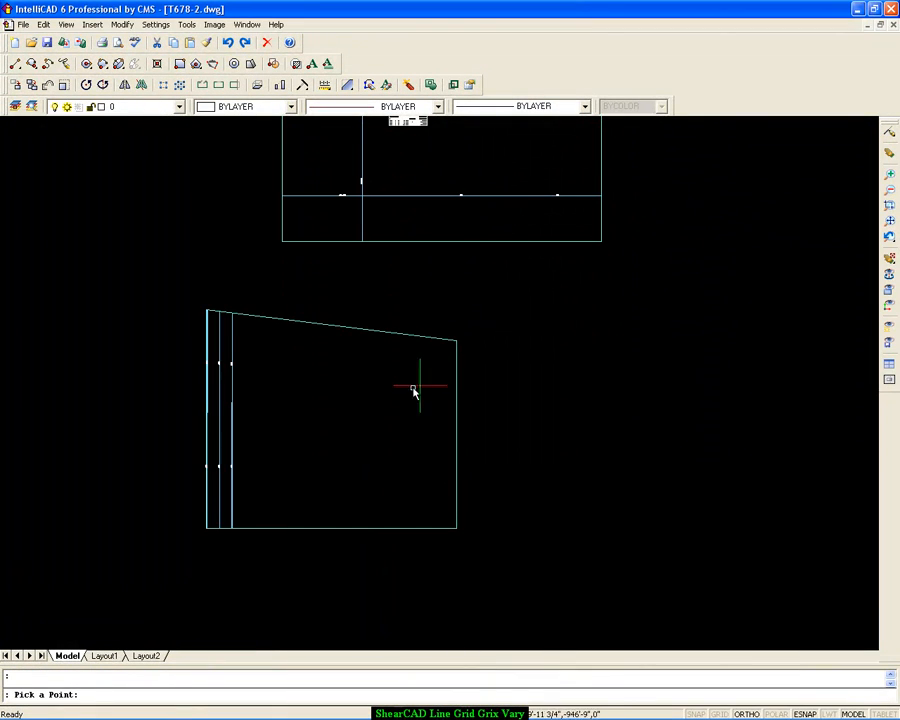
{"action": "left_click", "coordinate": [280, 371]}
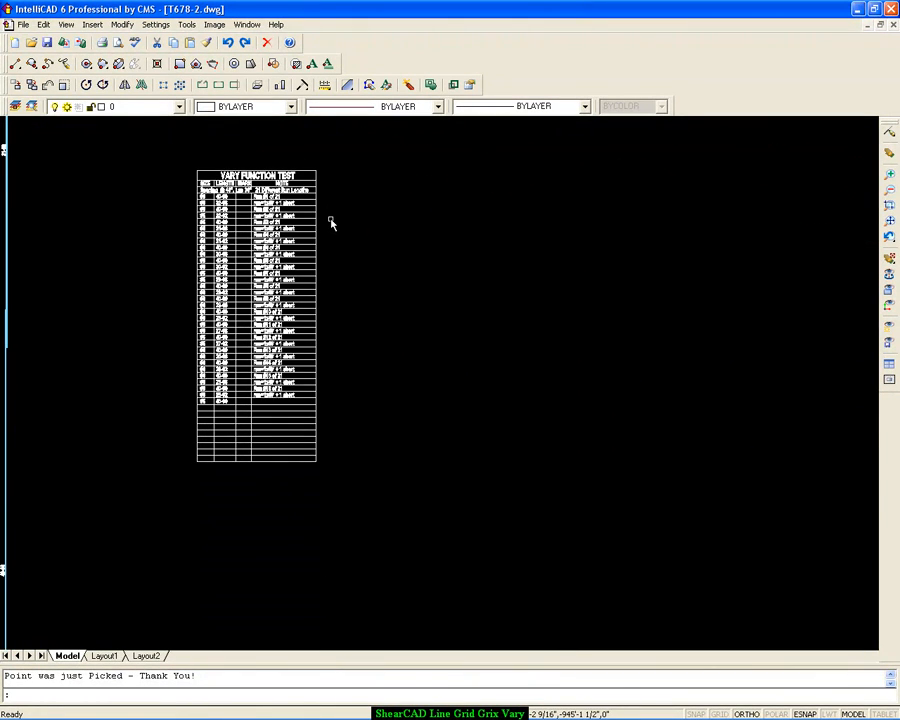
{"action": "middle_click_drag", "start_coordinate": [273, 208], "coordinate": [391, 356]}
{"action": "scroll", "coordinate": [391, 356], "scroll_direction": "up", "scroll_amount": 2}
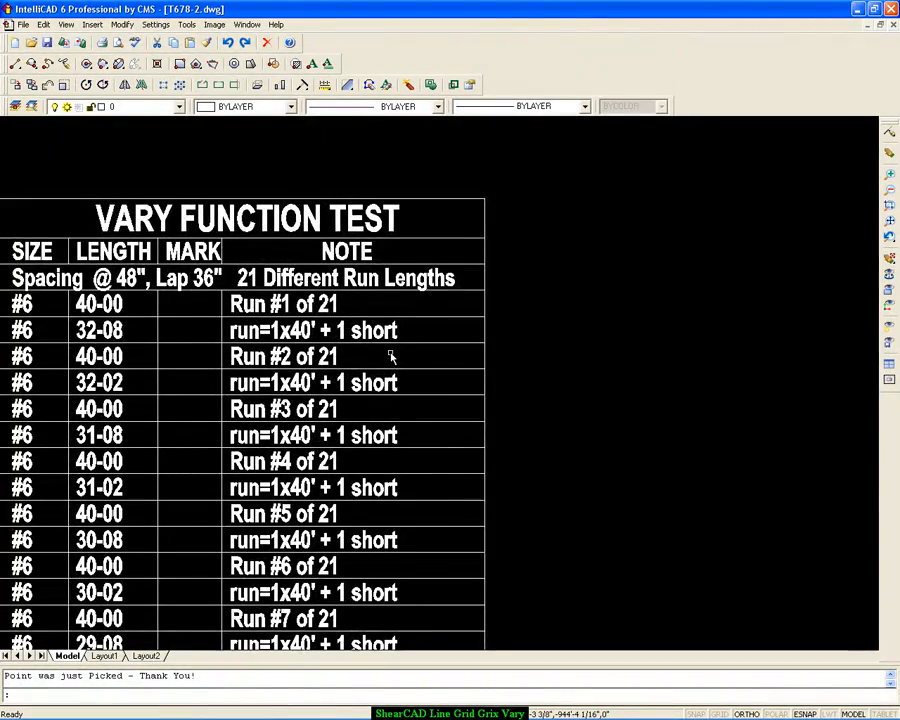
{"action": "scroll", "coordinate": [391, 356], "scroll_direction": "down", "scroll_amount": 1}
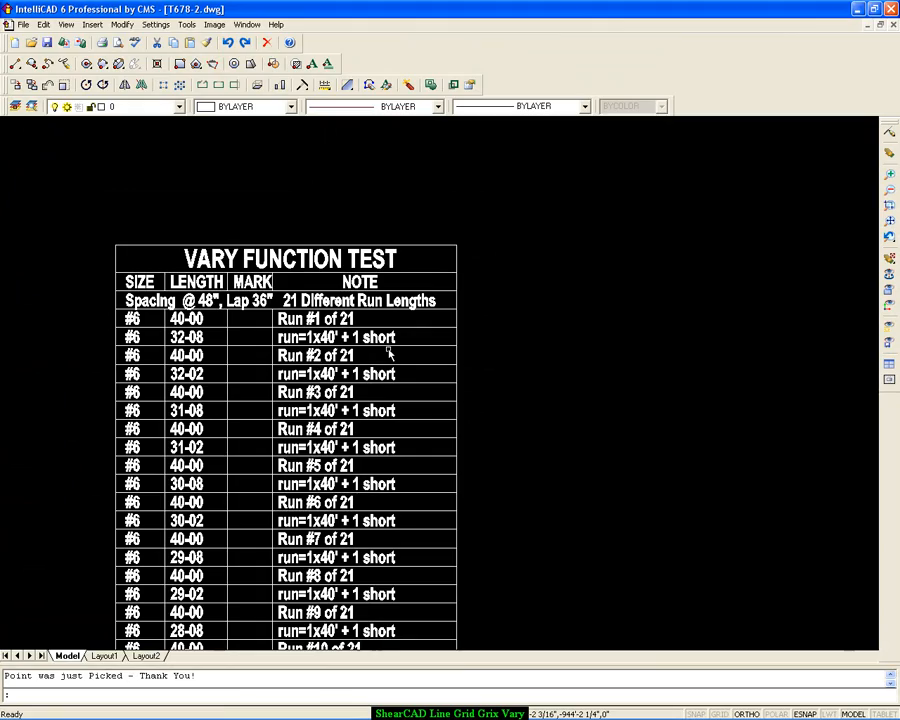
{"action": "scroll", "coordinate": [390, 354], "scroll_direction": "down", "scroll_amount": 3}
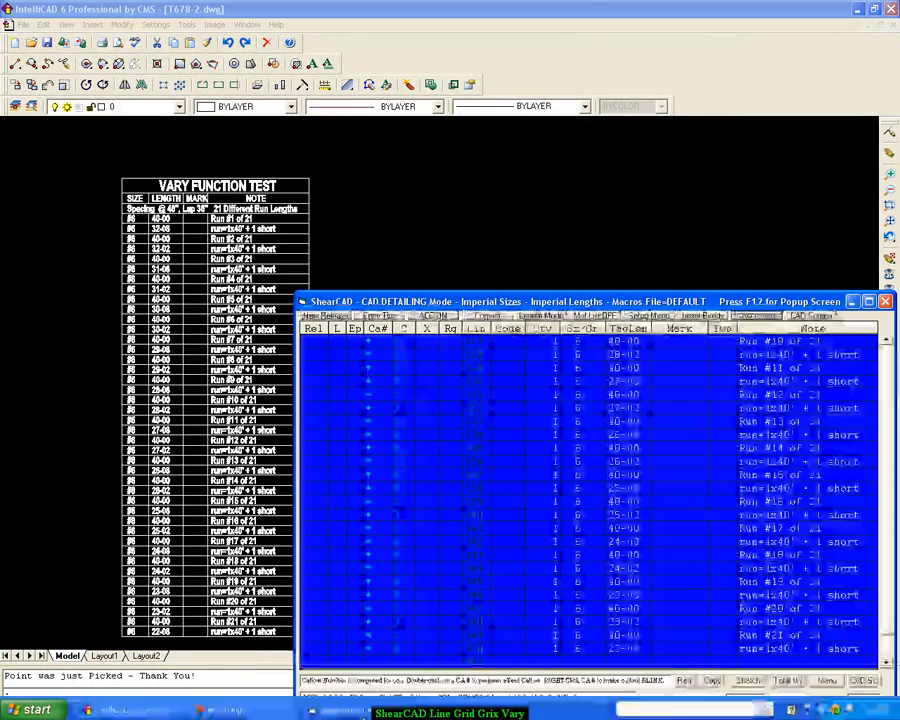
Switch to ShearCAD, redo the VARY callout with lines sorted and accumulated, place the table in the empty drawing area, and return to ShearCAD.
{"action": "double_click", "coordinate": [380, 378]}
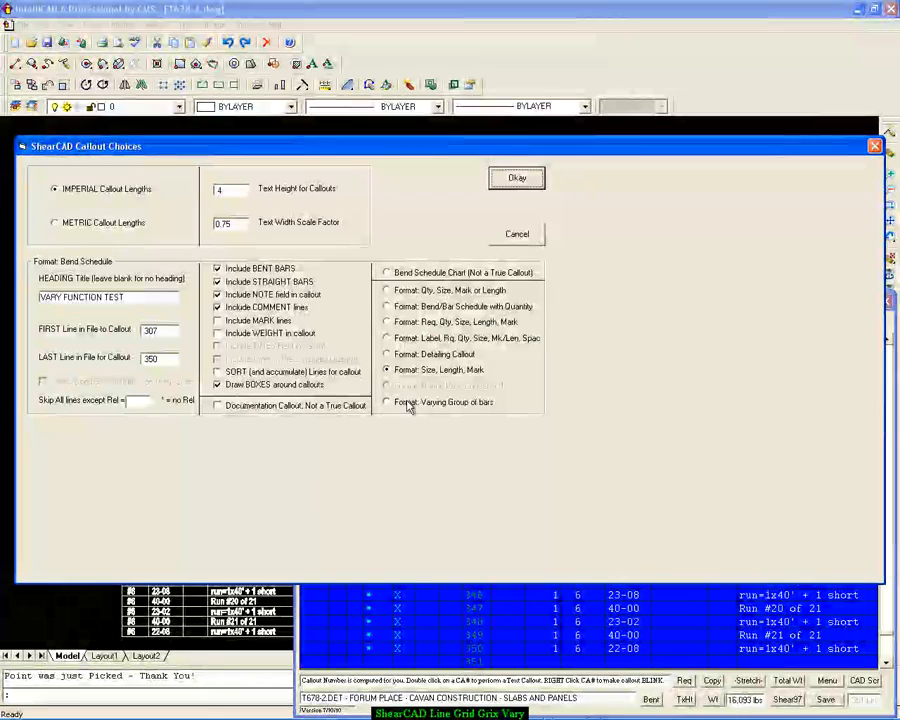
{"action": "left_click", "coordinate": [218, 374]}
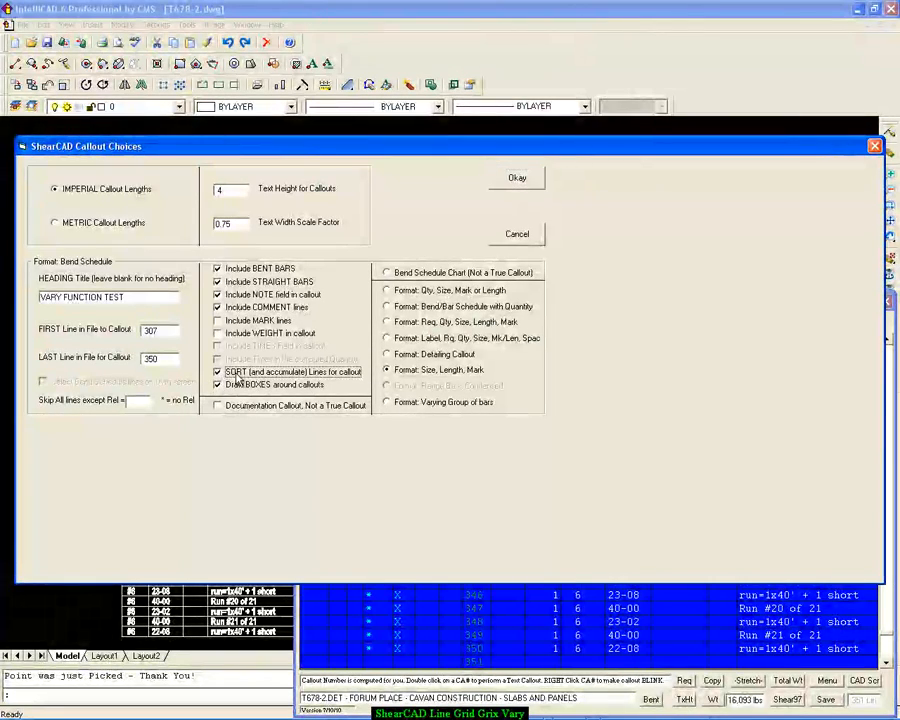
{"action": "left_click", "coordinate": [517, 180]}
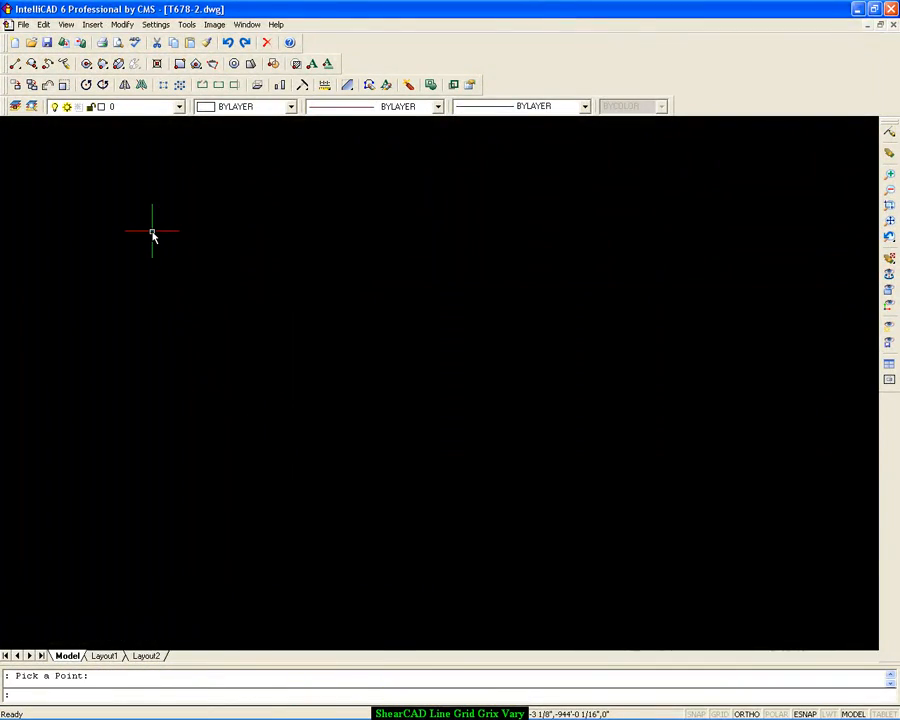
{"action": "left_click", "coordinate": [152, 234]}
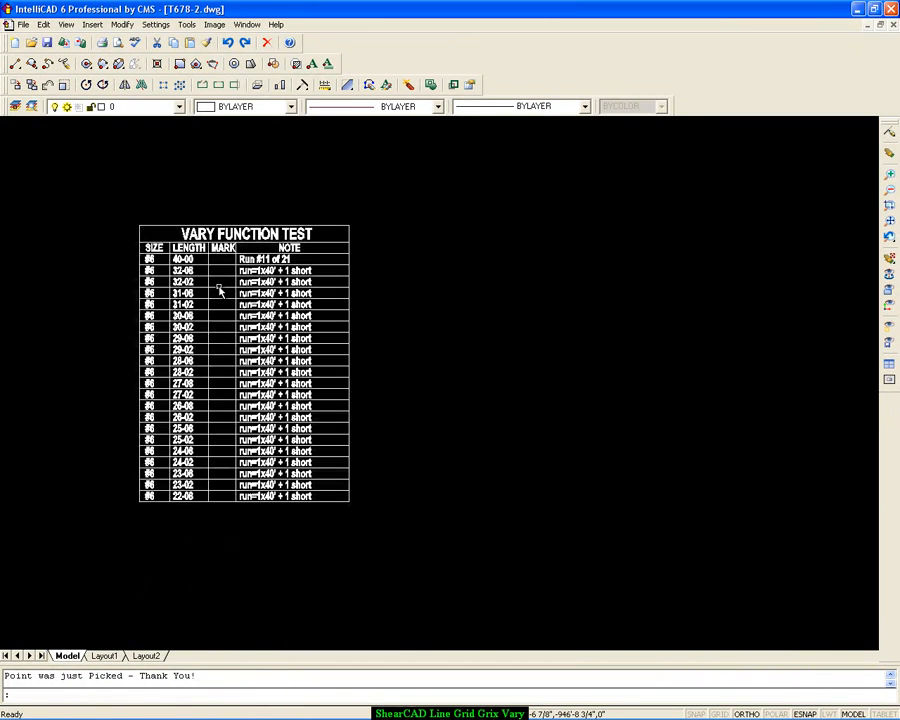
{"action": "mouse_move", "coordinate": [245, 717]}
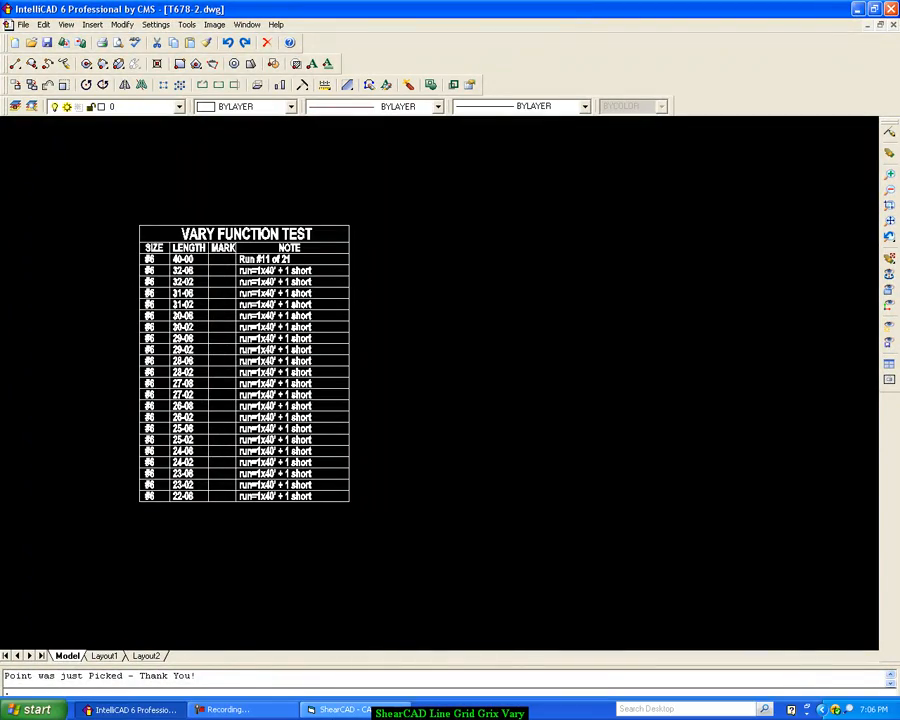
{"action": "left_click", "coordinate": [340, 709]}
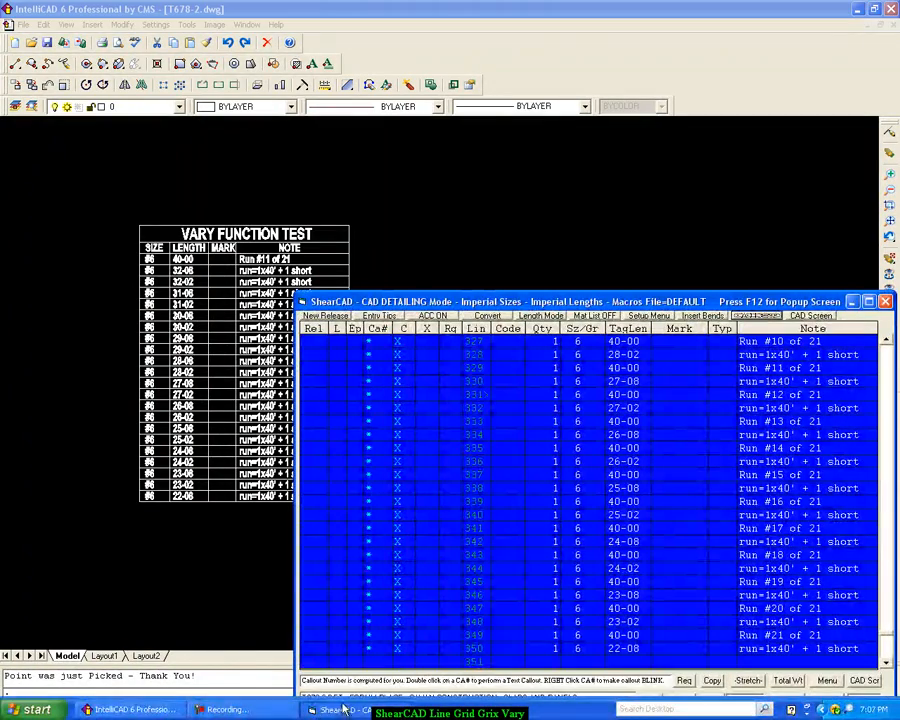